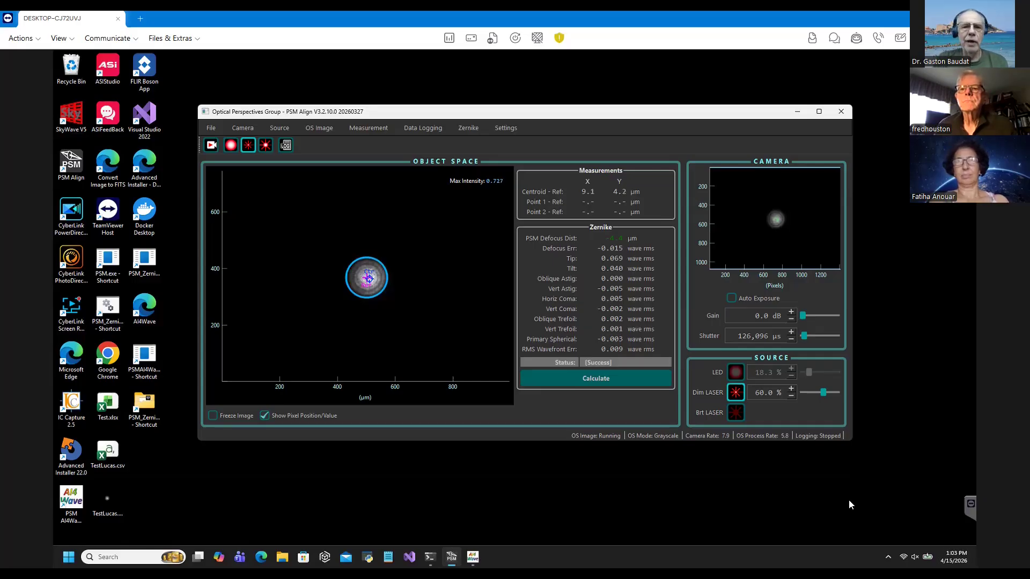
Step: Retrieve the machine ID for the Zernike module's model file request and close its dialog
click(470, 130)
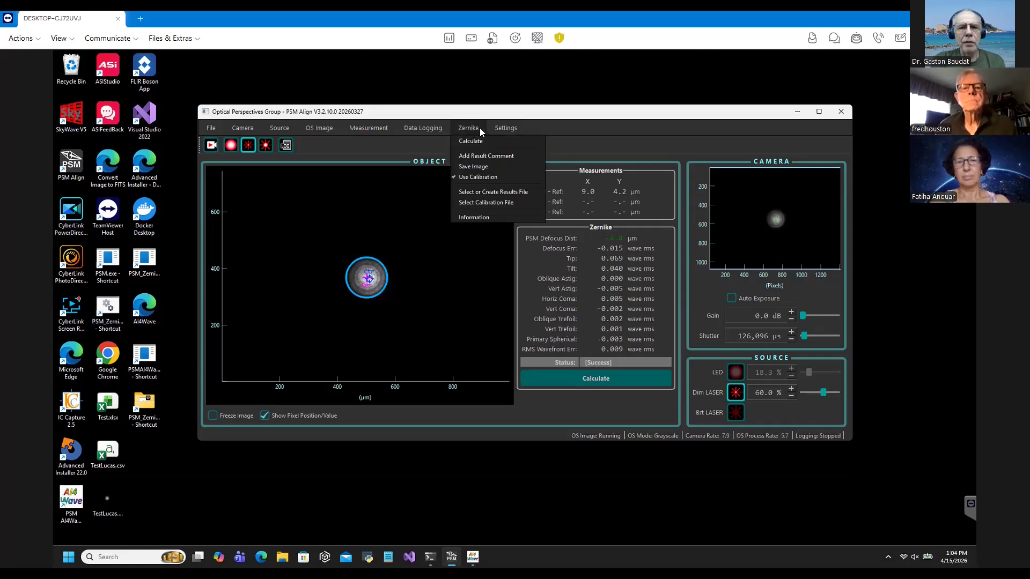
mouse_move(505, 132)
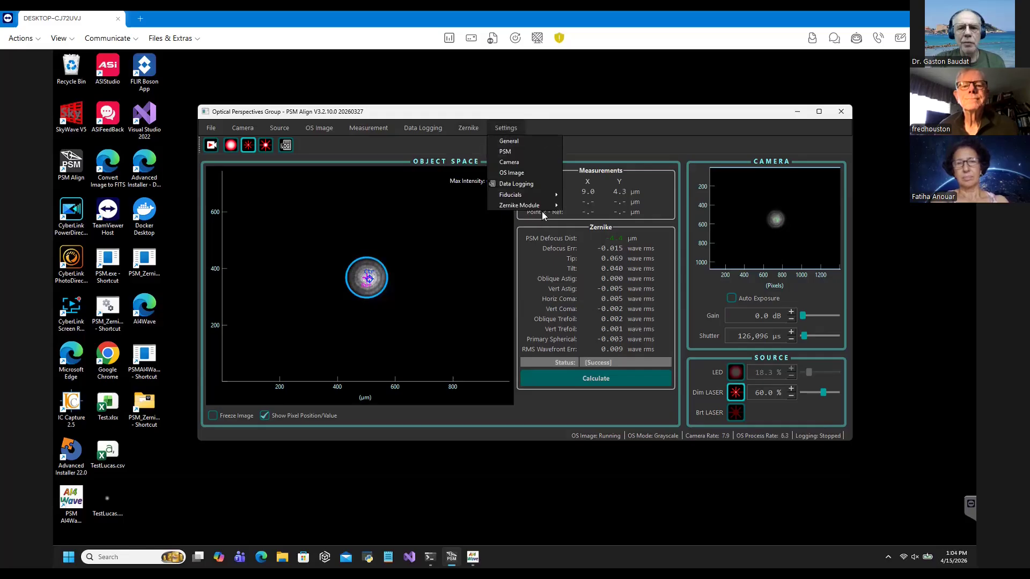
mouse_move(549, 207)
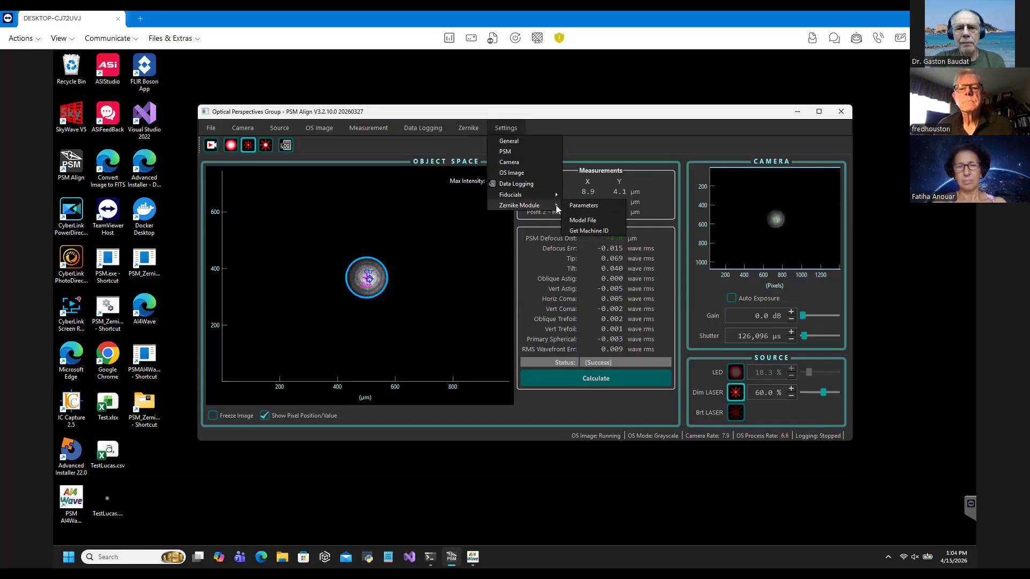
click(587, 234)
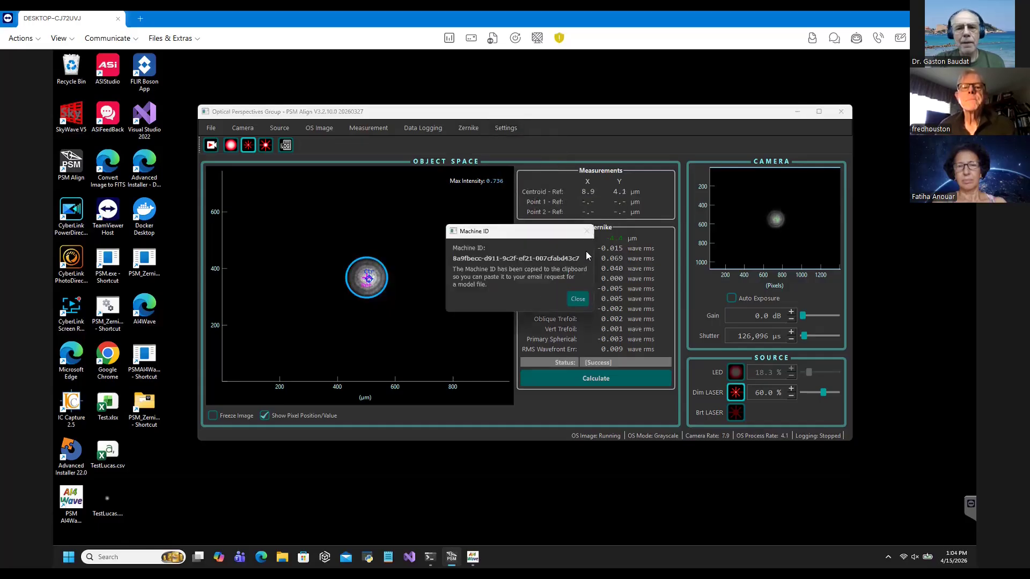
click(578, 298)
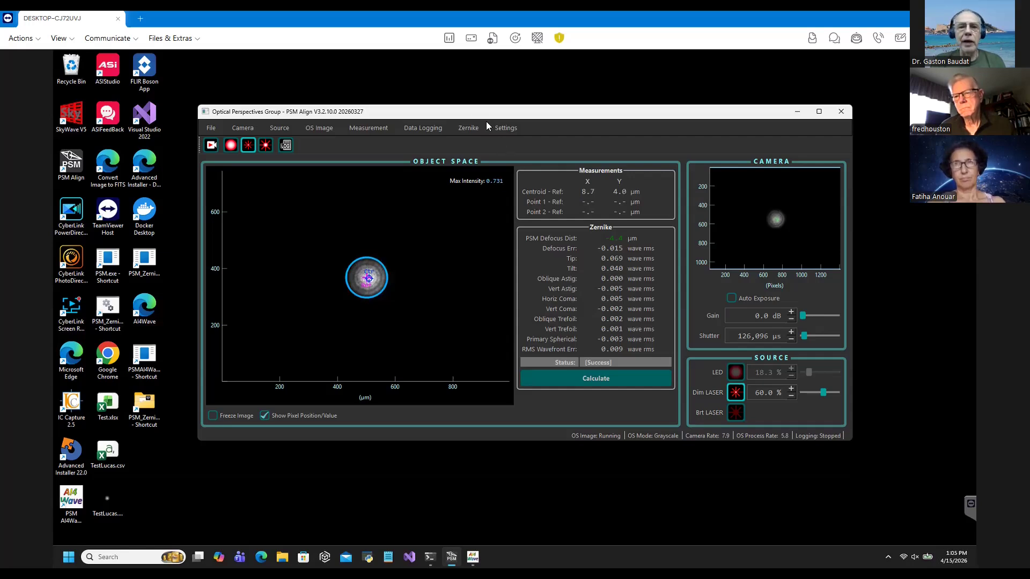
Step: Check in the general settings that the Zernike module is enabled and accept the dialog
click(468, 128)
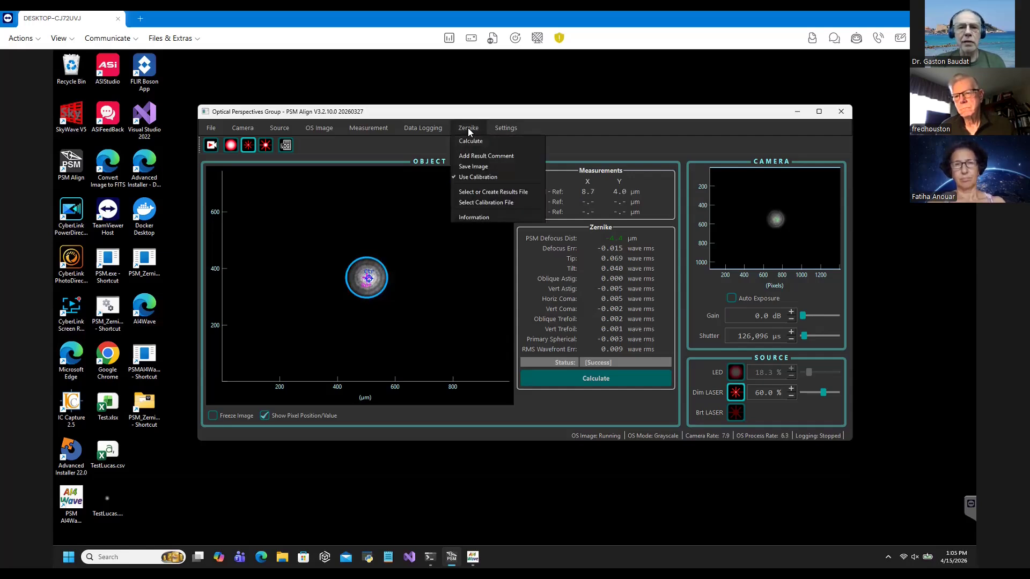
mouse_move(496, 126)
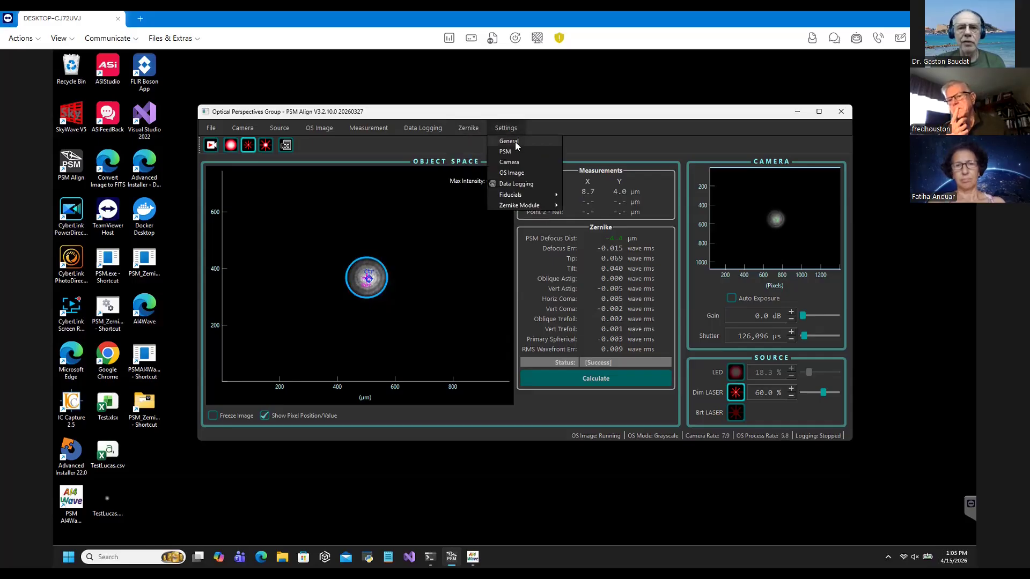
click(515, 142)
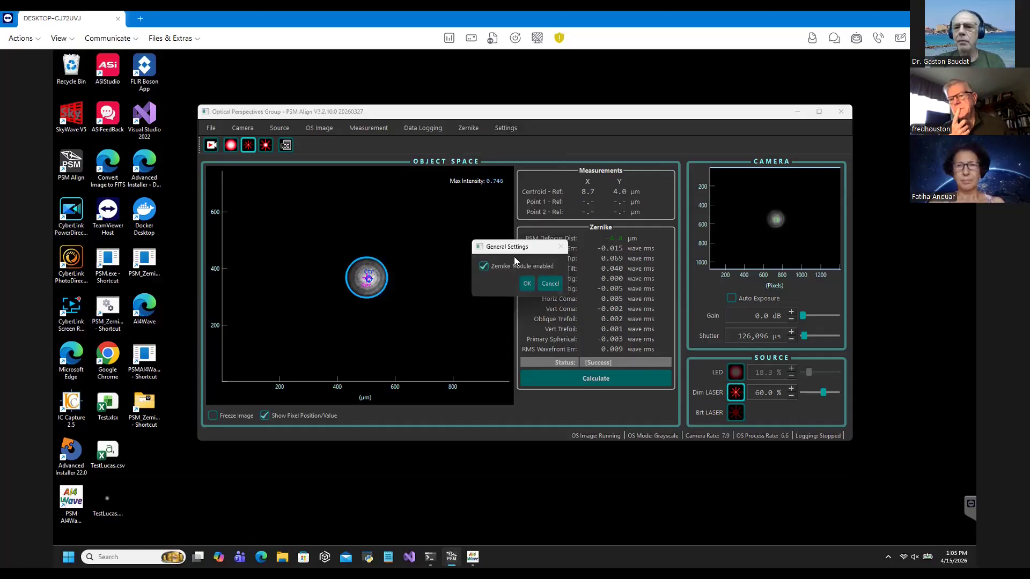
click(527, 284)
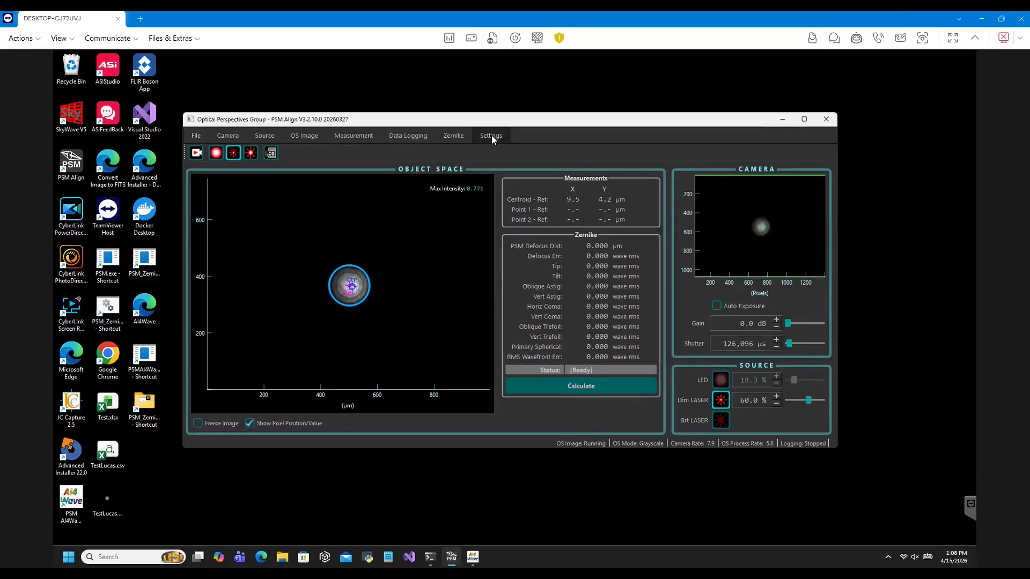
Step: Display the Zernike module's machine ID again, copying it to the clipboard, and dismiss the dialog
click(492, 135)
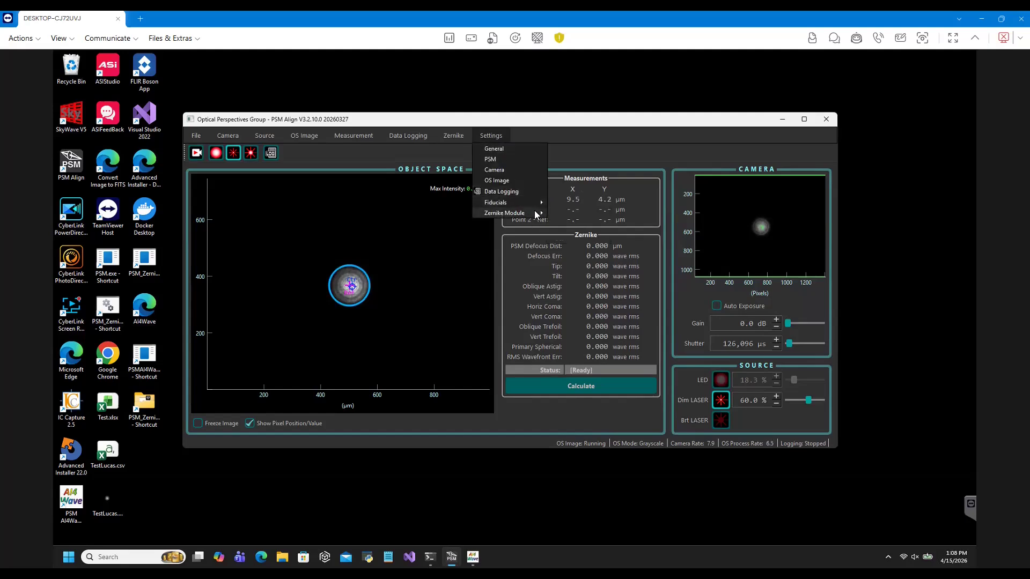
mouse_move(534, 212)
click(559, 239)
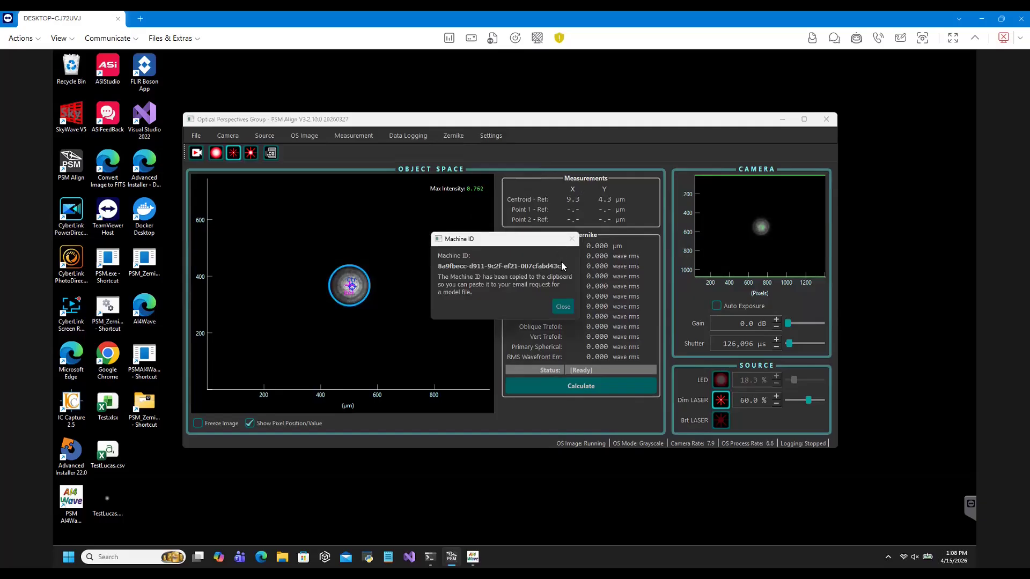
click(563, 307)
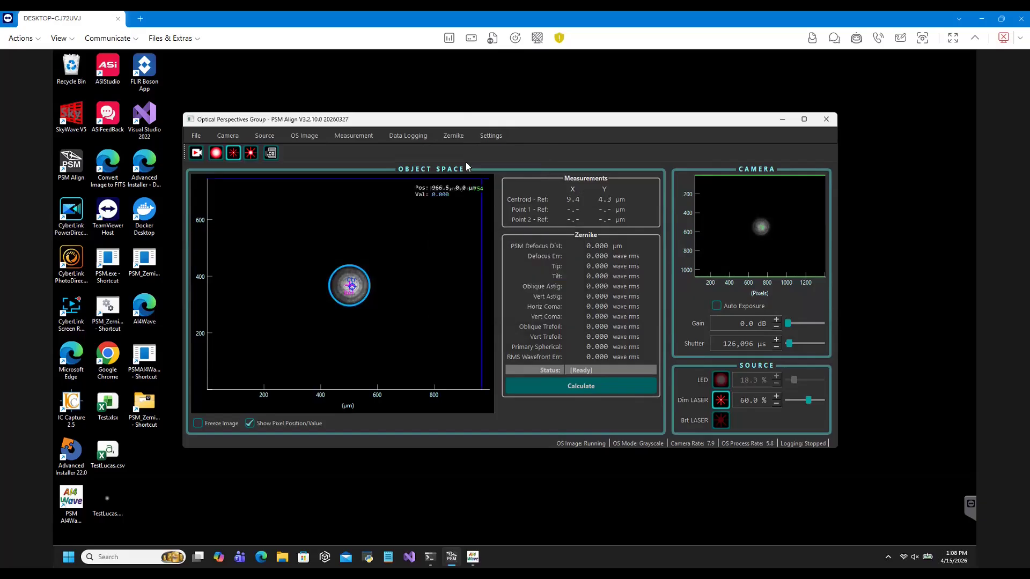
Step: Review the Zernike module's enabled option in the general settings again and confirm it
click(455, 137)
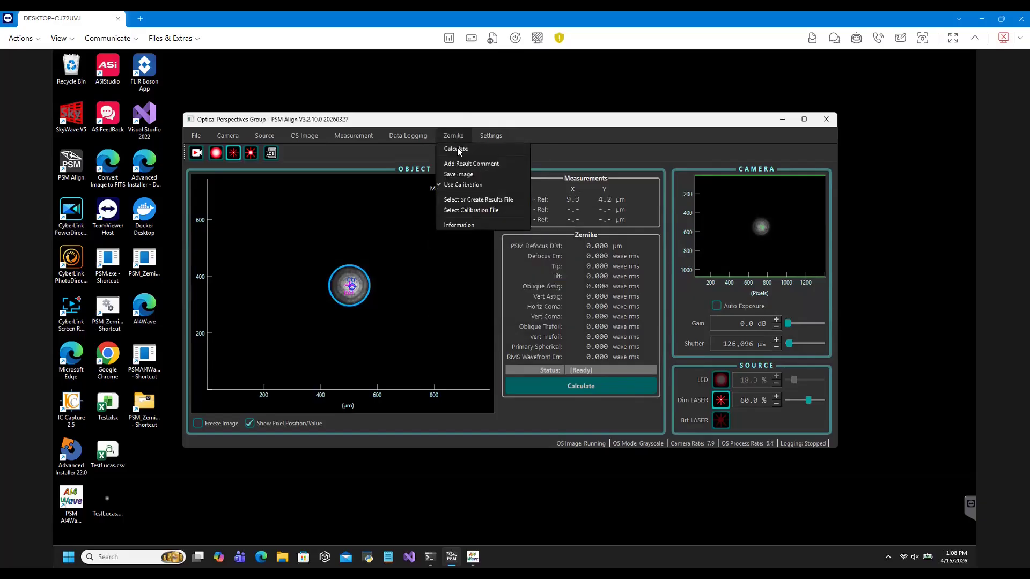
mouse_move(491, 137)
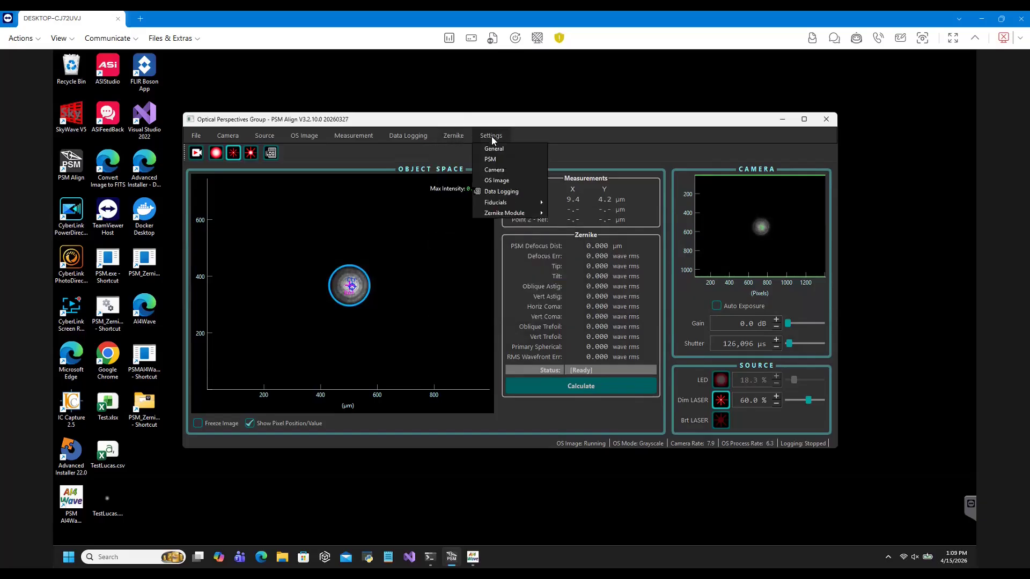
click(496, 151)
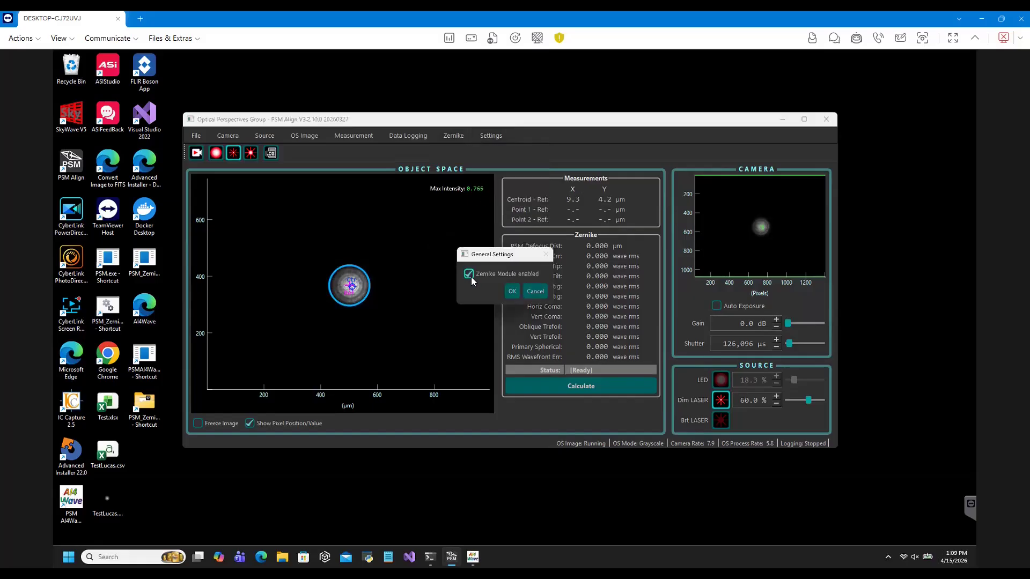
click(512, 291)
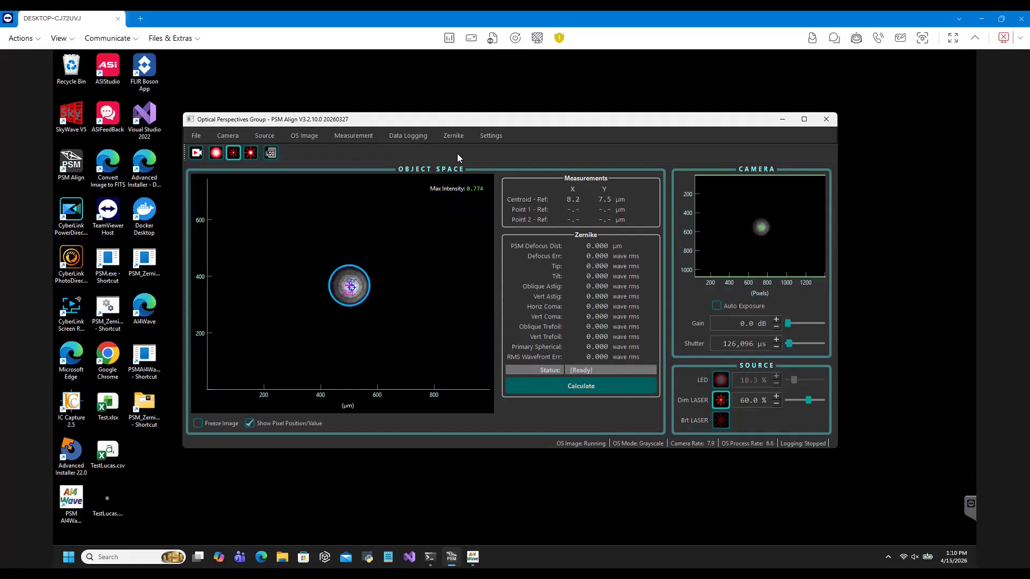
Step: Review the Zernike calculation parameters, from the double-pass option to the beam waist, and accept them
click(496, 140)
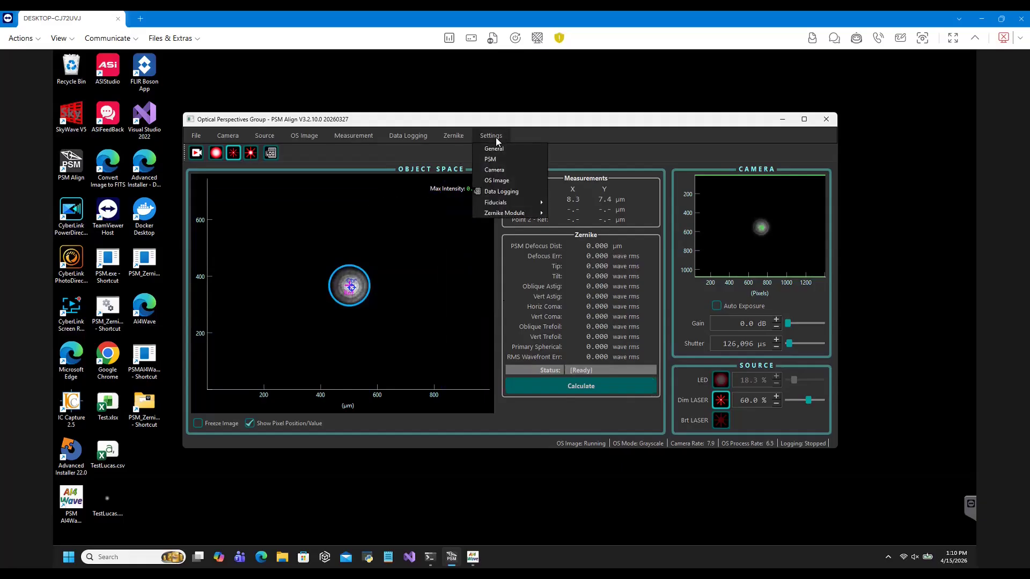
mouse_move(457, 140)
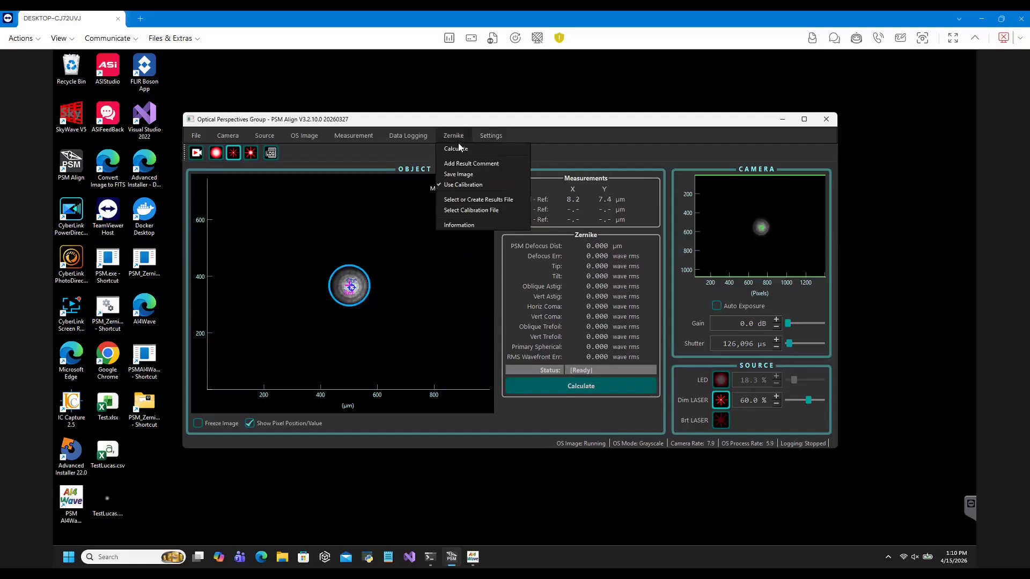
mouse_move(494, 135)
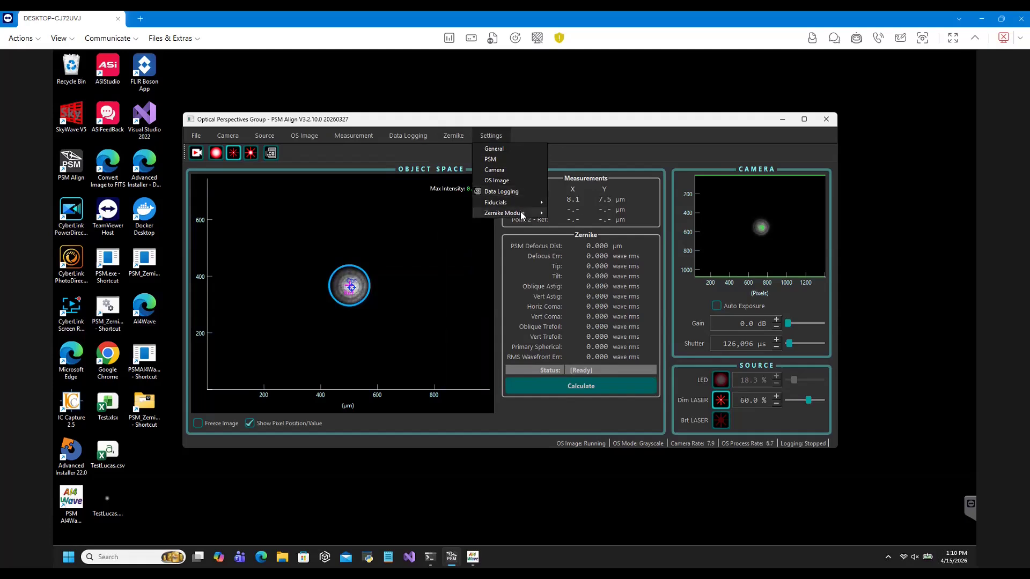
mouse_move(521, 213)
click(580, 213)
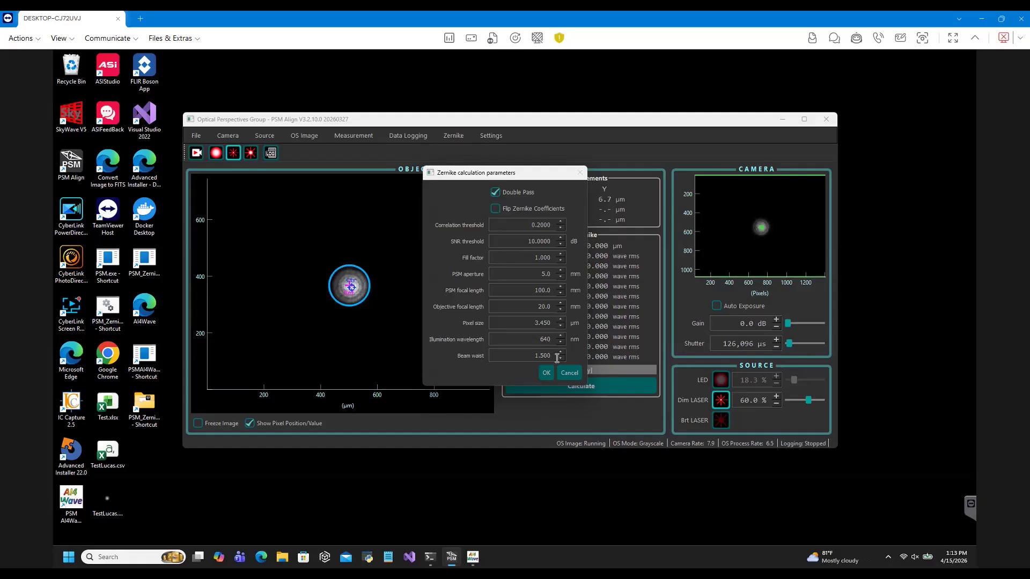
click(547, 373)
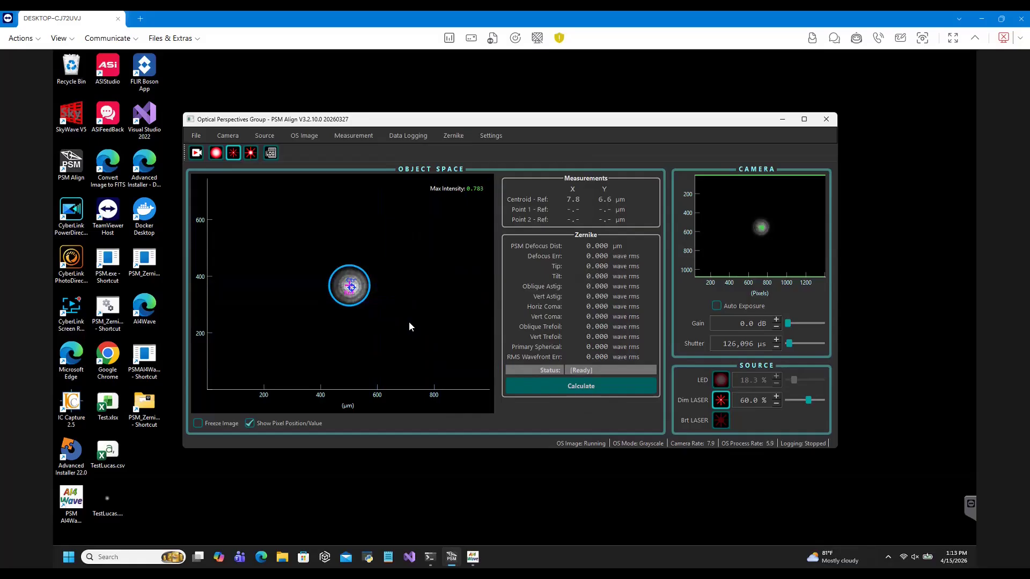
Step: Reopen the Zernike calculation parameters to examine the thresholds and optical values, and close them with confirmation
right_click(841, 51)
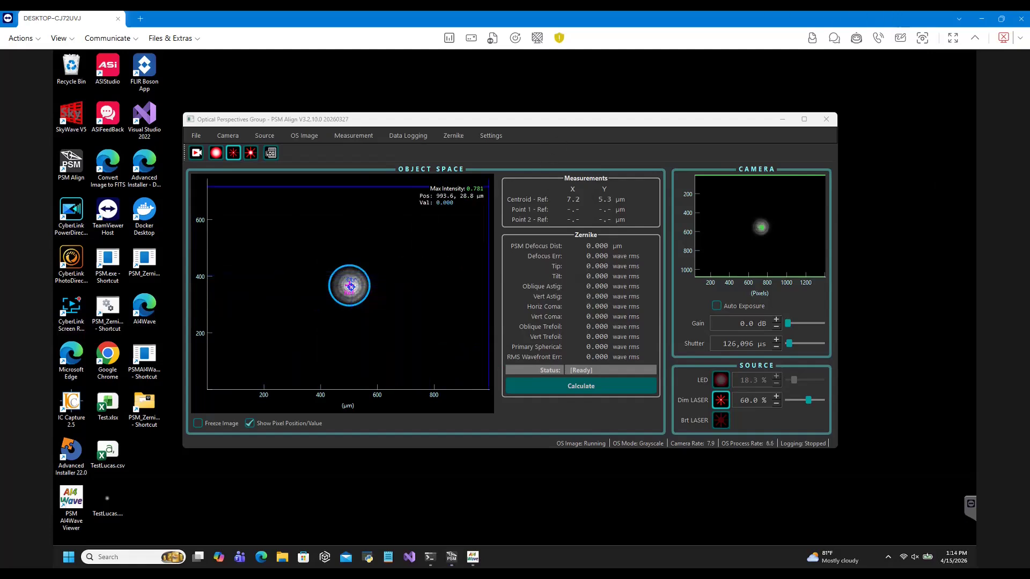
click(488, 138)
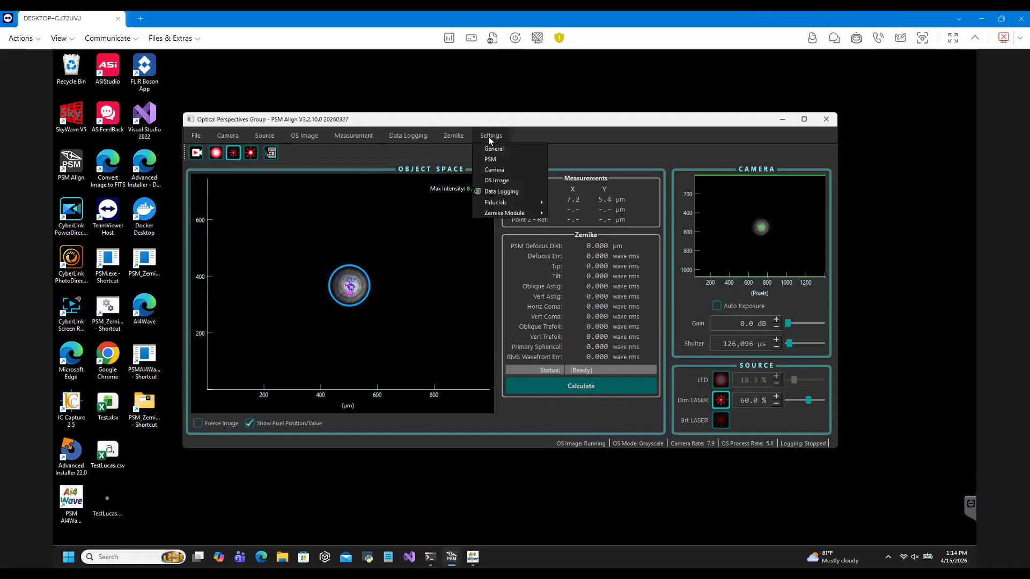
mouse_move(516, 217)
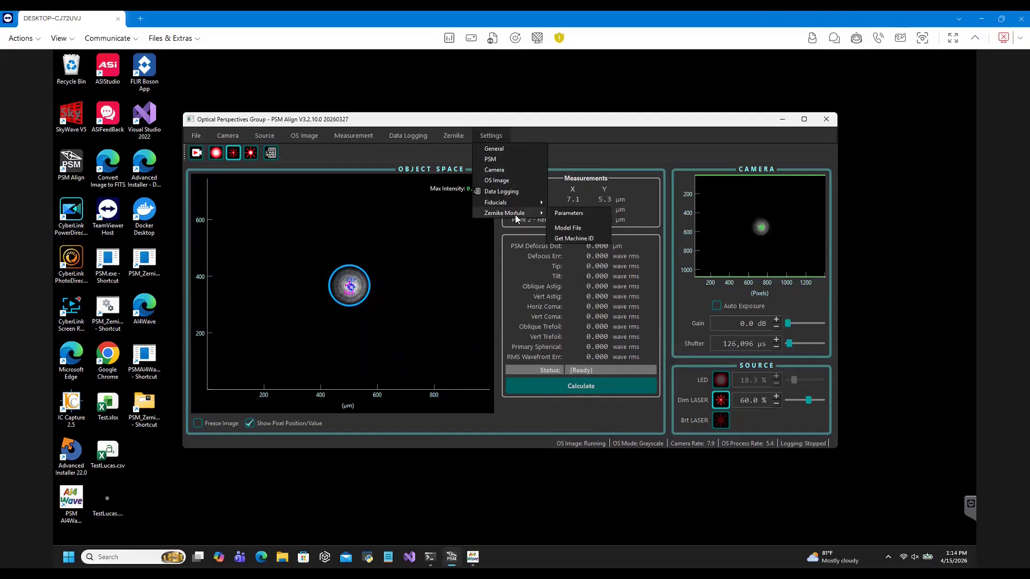
click(559, 213)
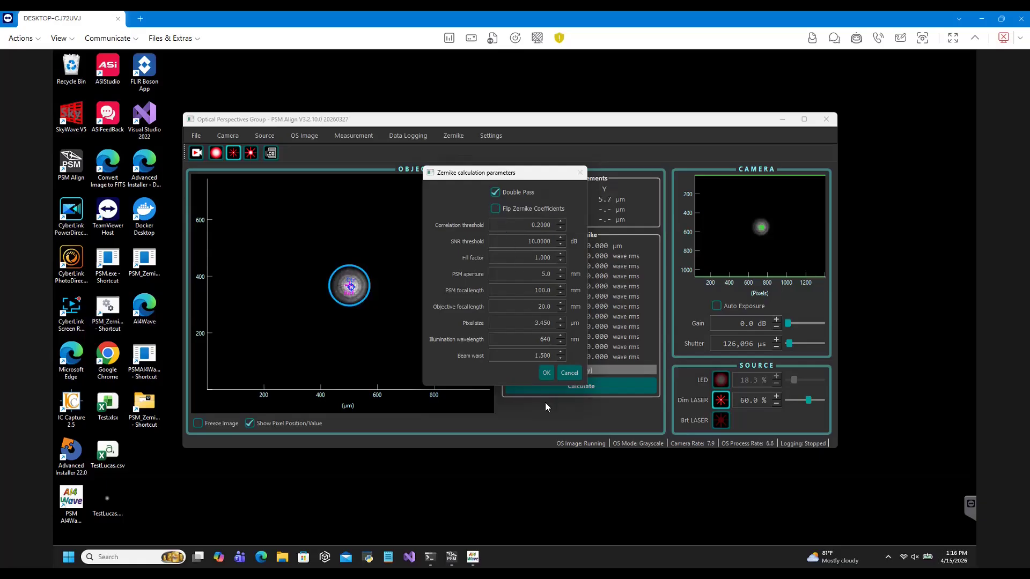
click(545, 370)
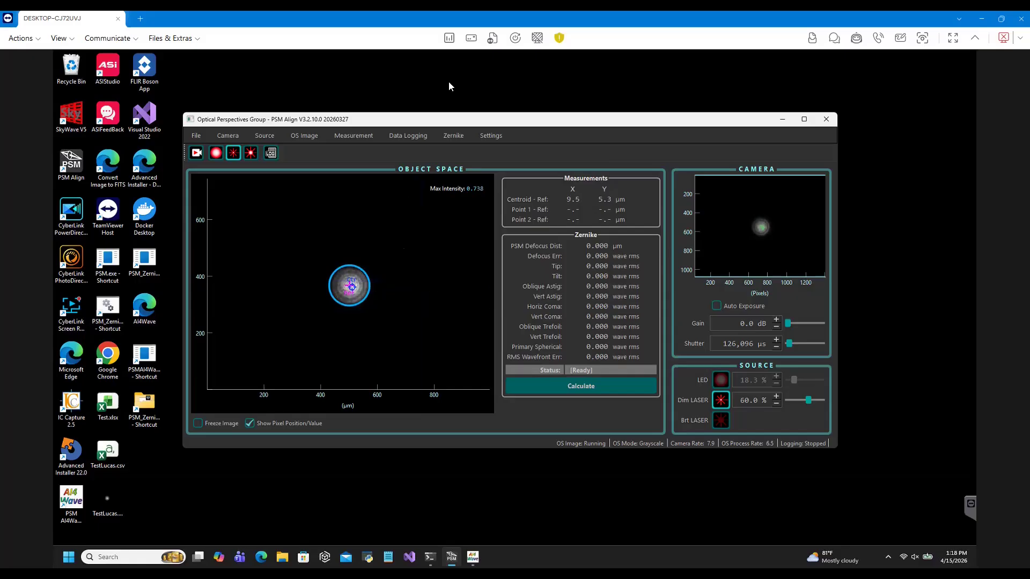
Step: Check the PSM and objective focal lengths in the Zernike calculation parameters and confirm the dialog
click(495, 135)
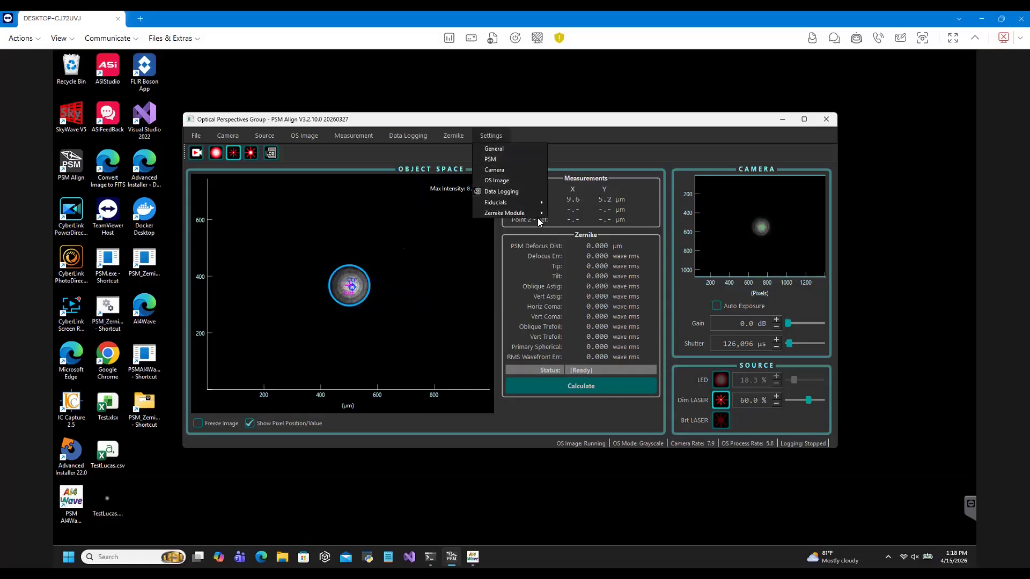
click(554, 212)
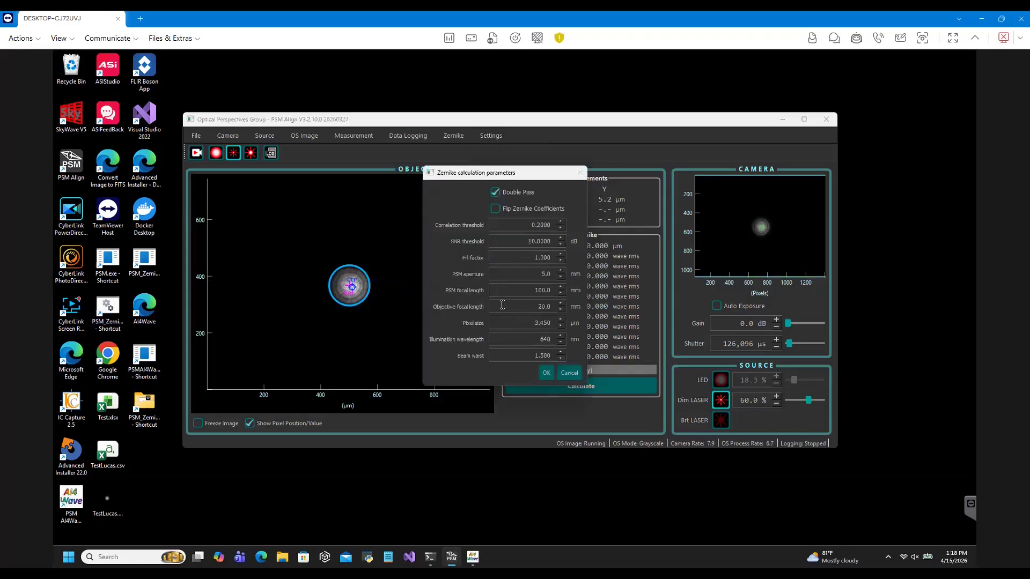
click(545, 373)
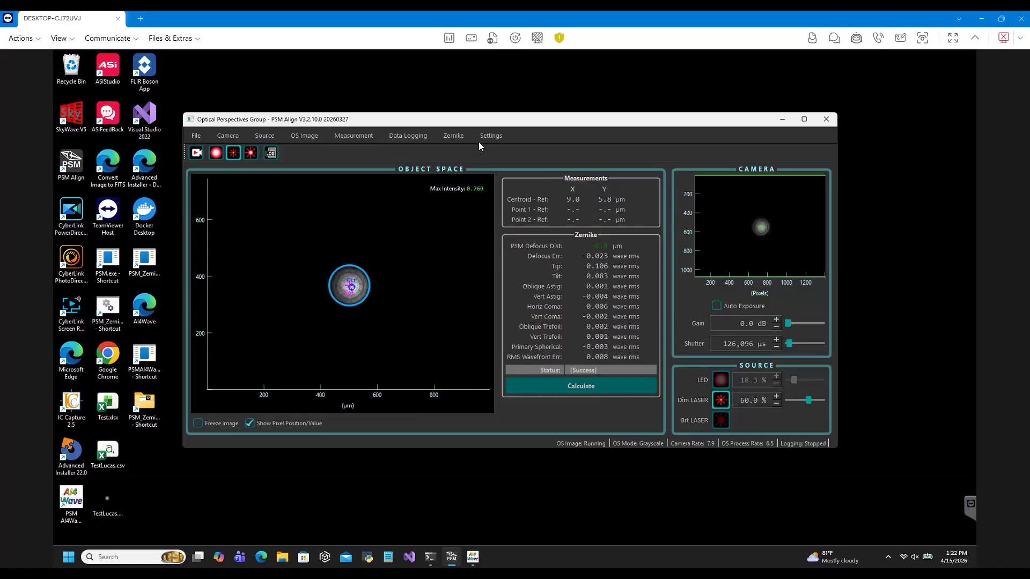
click(459, 137)
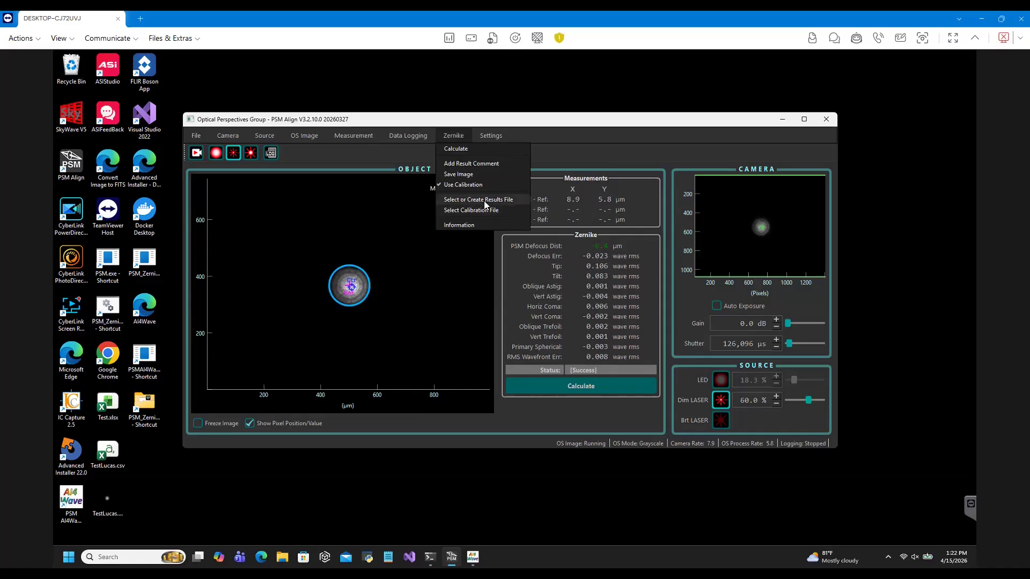
click(543, 126)
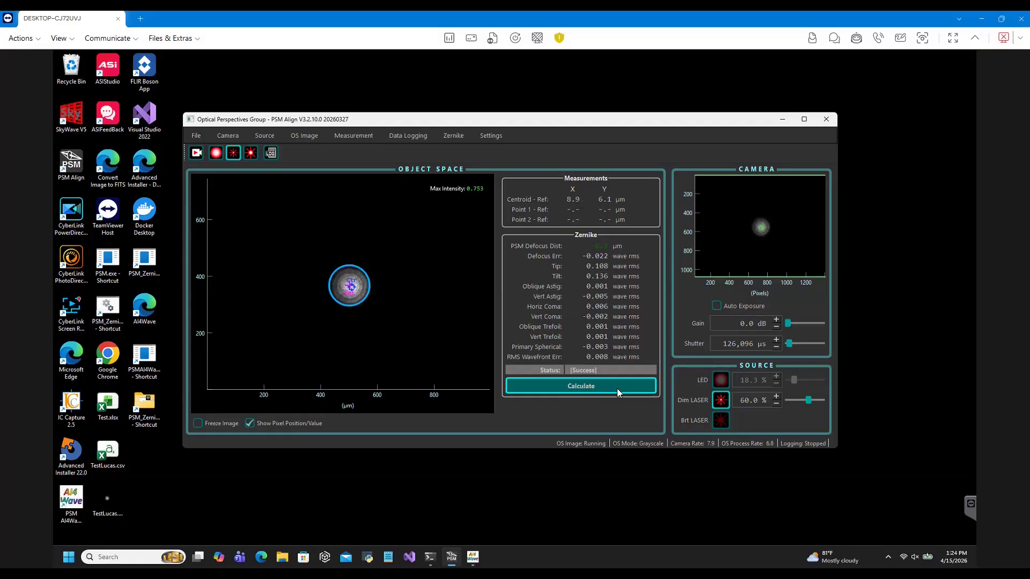
Step: Switch to PSM AI4Wave Viewer and show its settings with the source files, measurement setup and measurement log
click(472, 557)
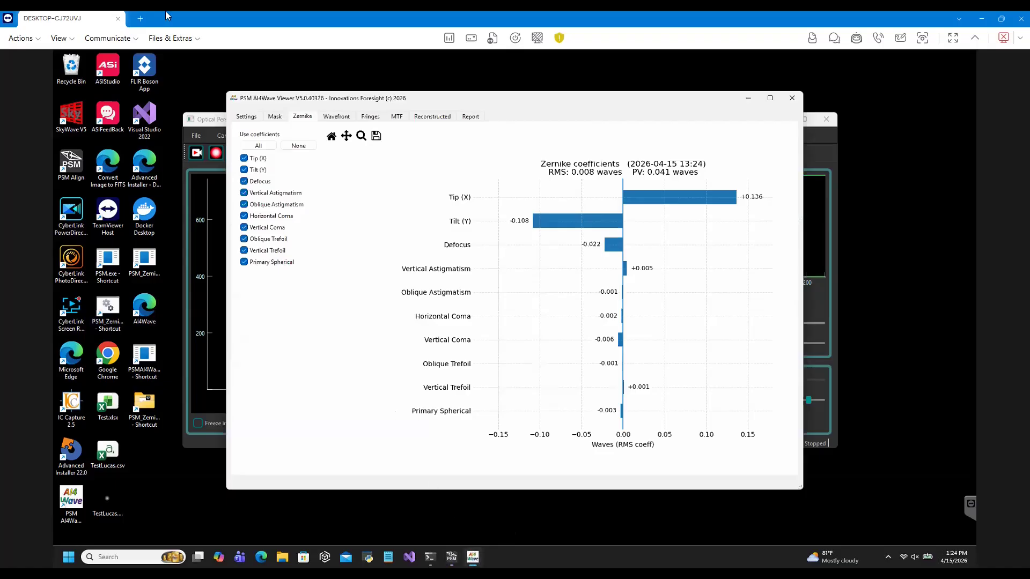
click(247, 117)
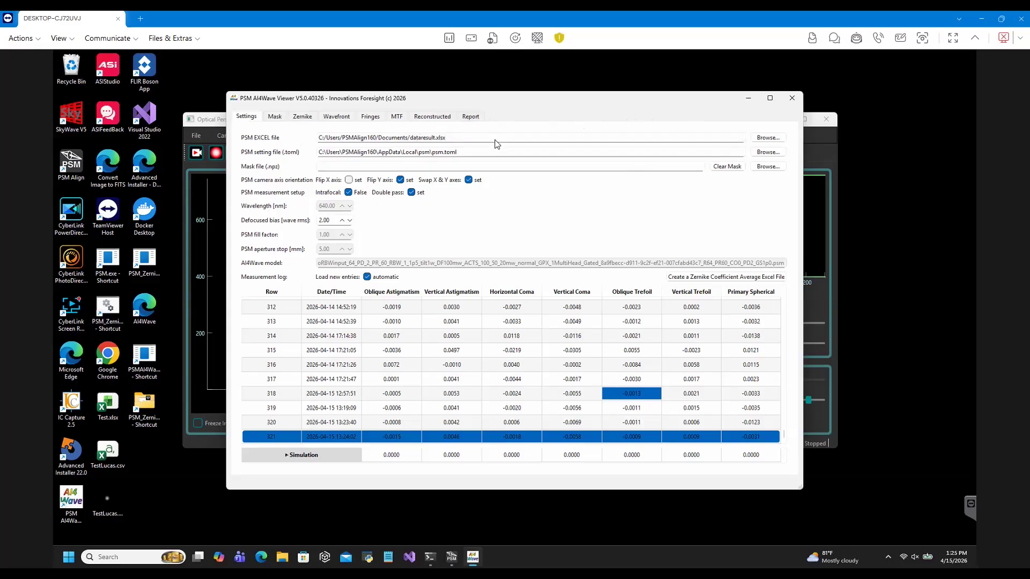
Step: Move the viewer window lower and narrow it to uncover the camera and source controls of PSM Align
drag(483, 98, 506, 179)
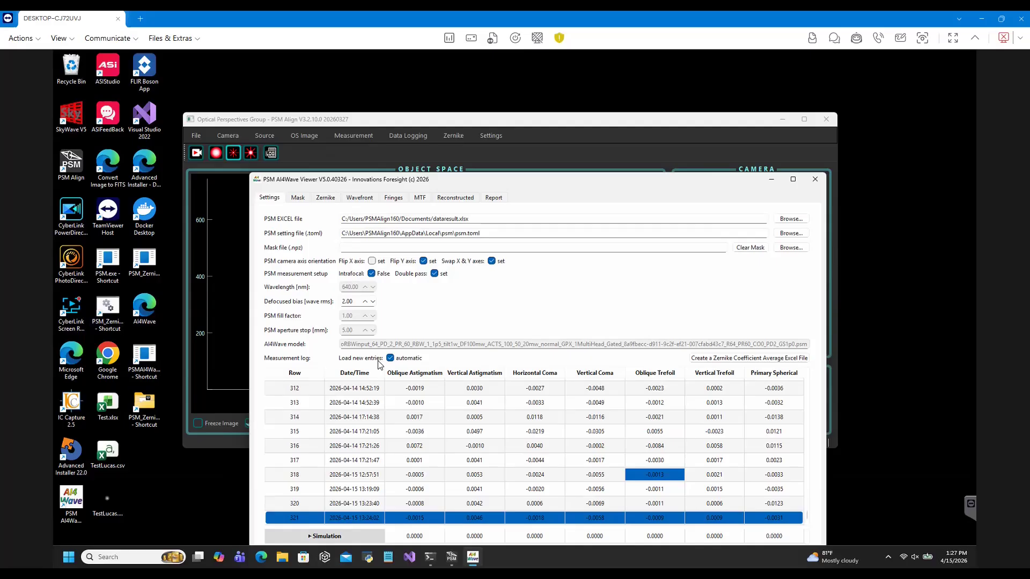
drag(595, 412, 633, 401)
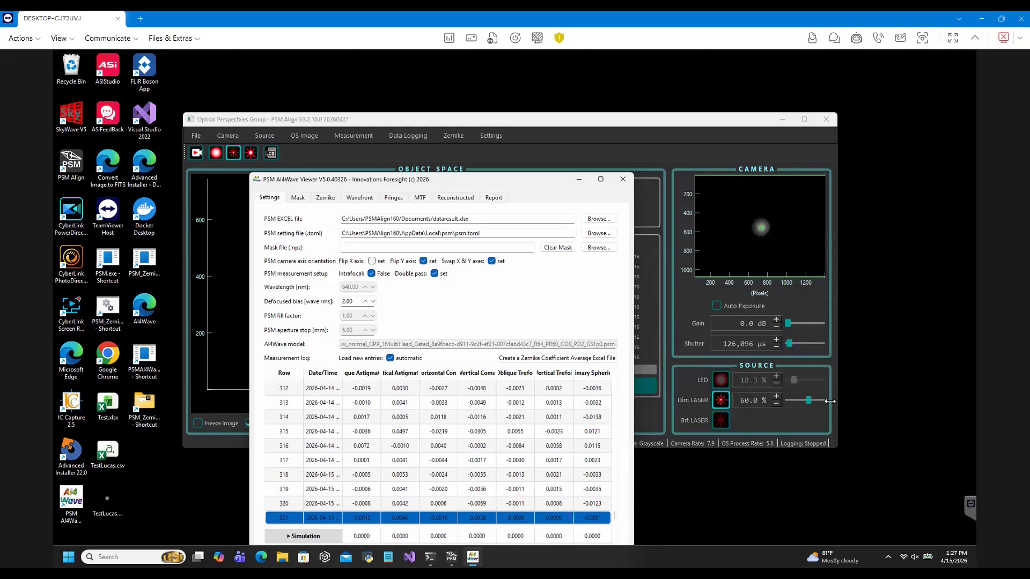
Step: Widen the AI4Wave Viewer window to show all coefficient columns and raise it to reveal the whole measurement log
drag(634, 347, 836, 401)
click(218, 397)
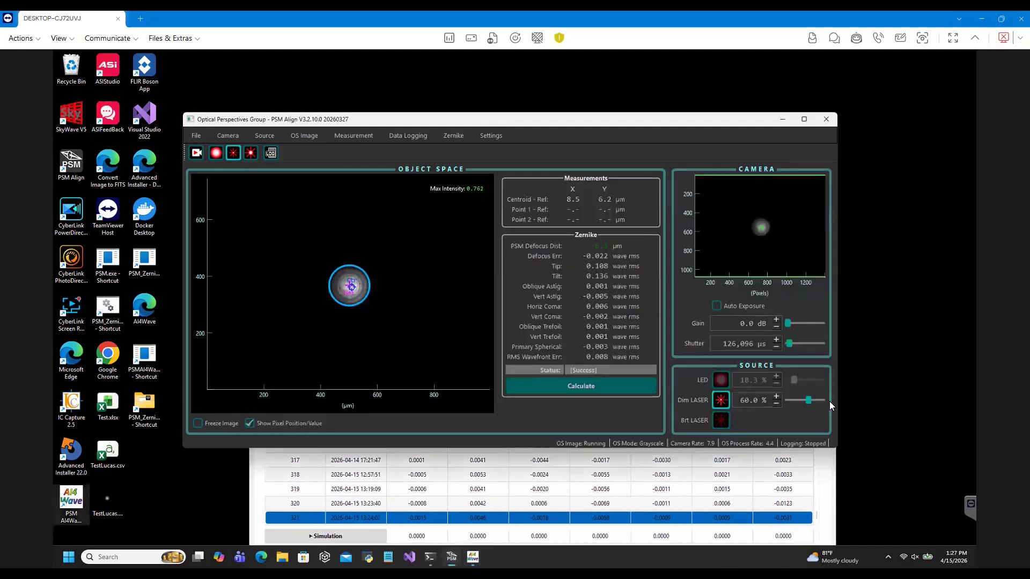
click(204, 472)
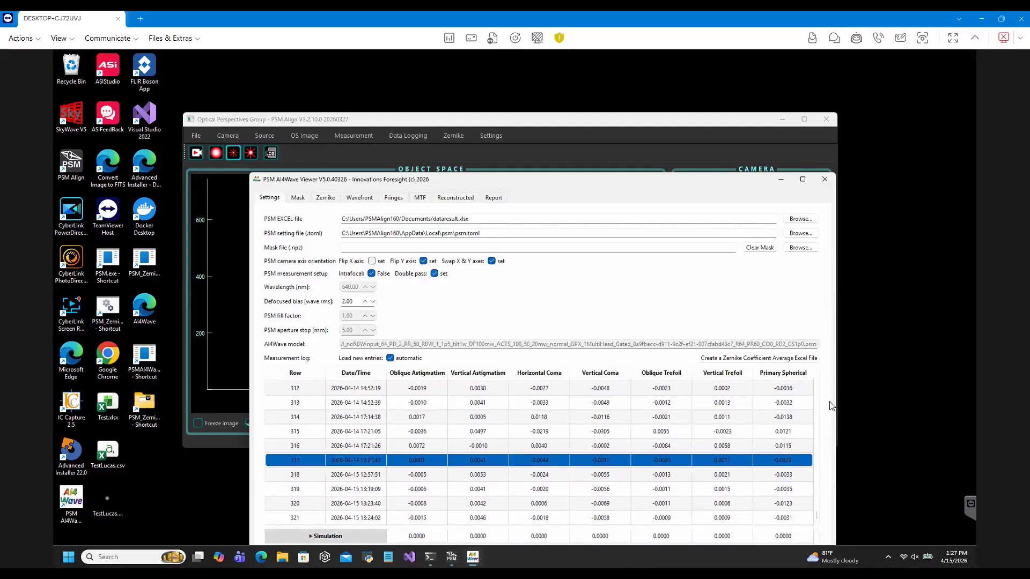
mouse_move(817, 516)
mouse_down()
mouse_move(817, 385)
mouse_move(817, 516)
mouse_up()
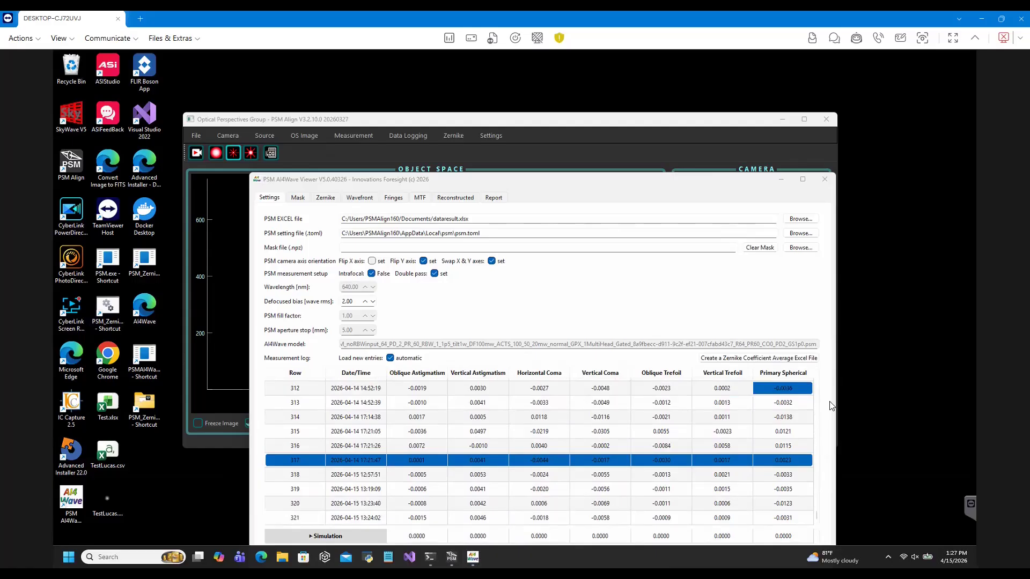
drag(627, 179, 619, 143)
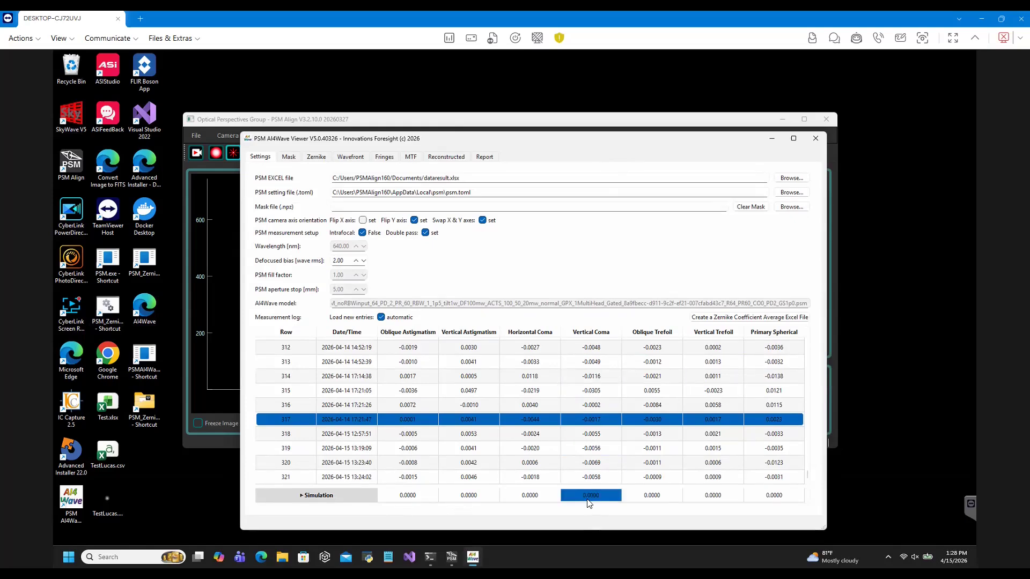
Step: Select measurement 321 in the measurement log and display its Zernike coefficients chart
click(297, 480)
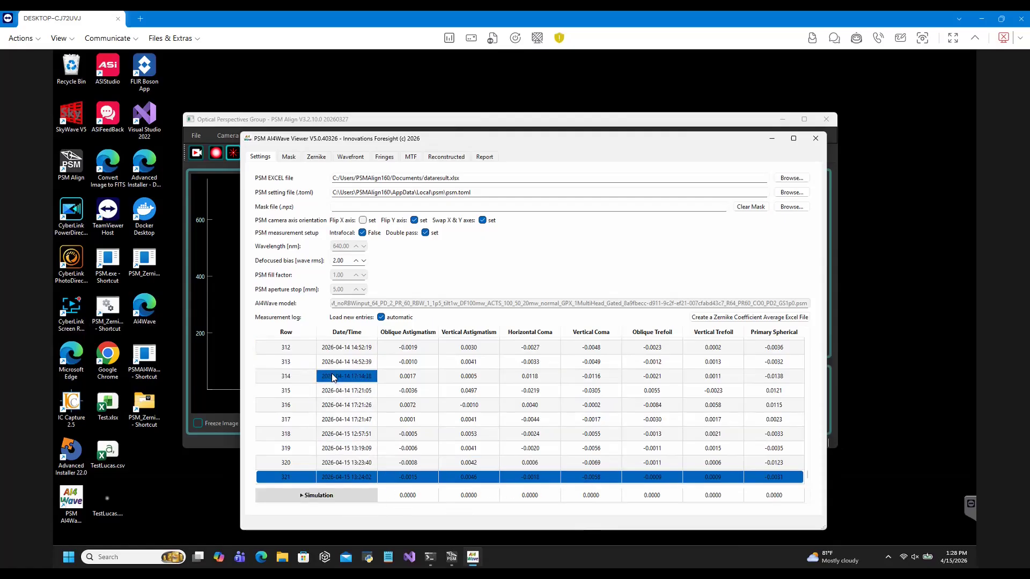
click(290, 159)
click(316, 158)
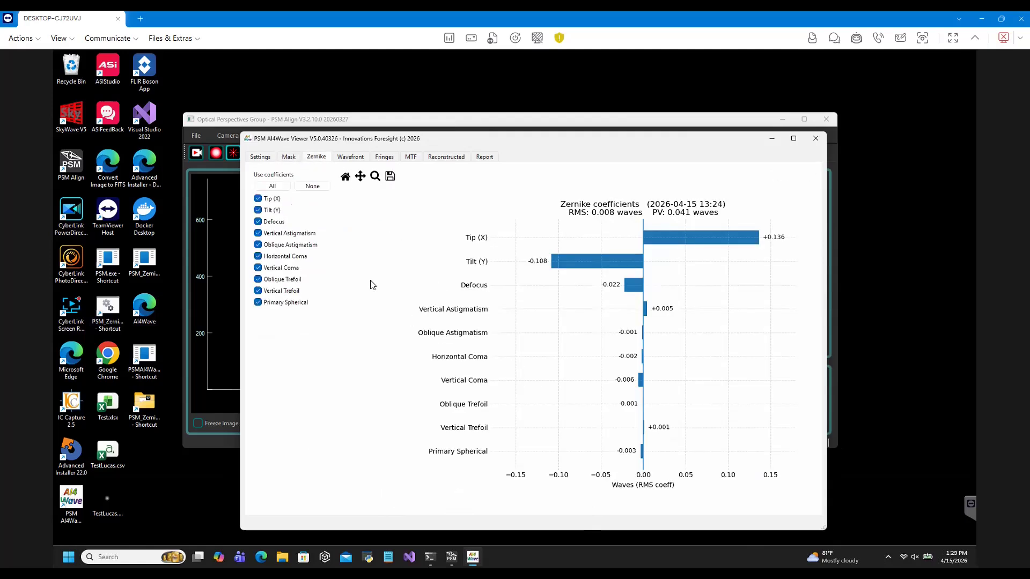
Step: Review the current mask and return to the settings to look over the entries in the measurement log
click(290, 158)
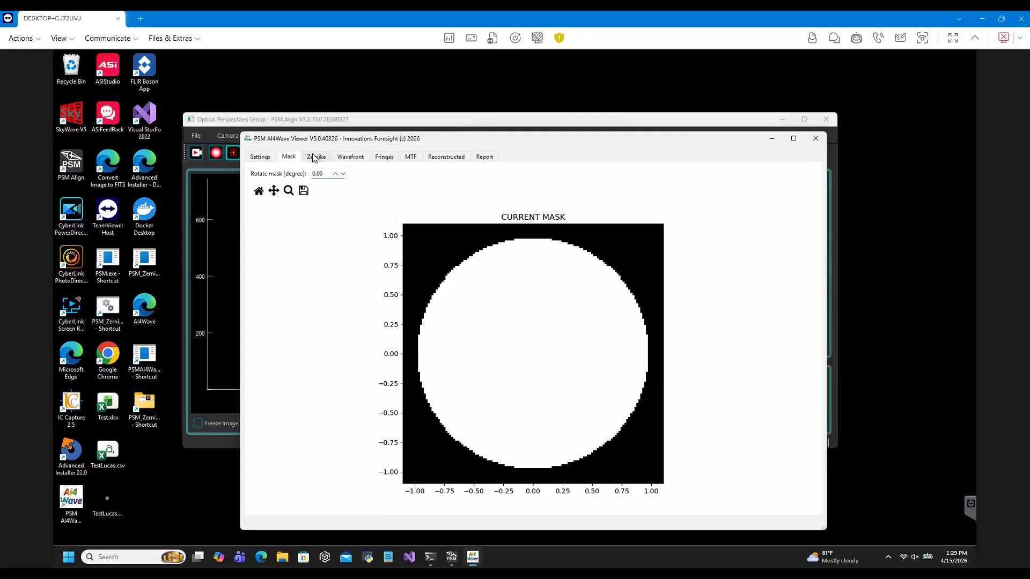
click(261, 158)
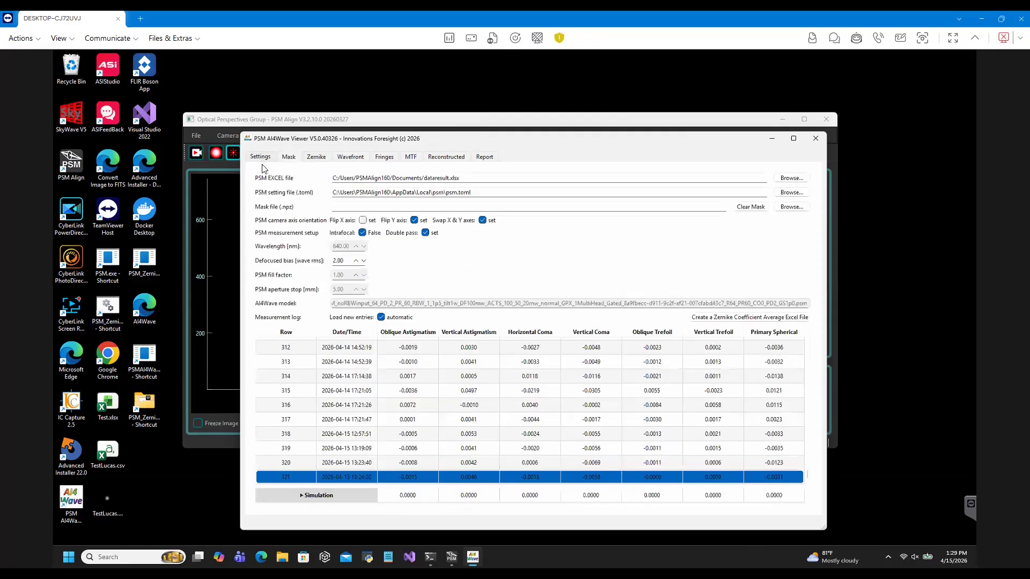
click(299, 421)
Step: Reopen the Zernike coefficients chart, briefly lower the viewer window to uncover PSM Align, and raise it again
click(316, 157)
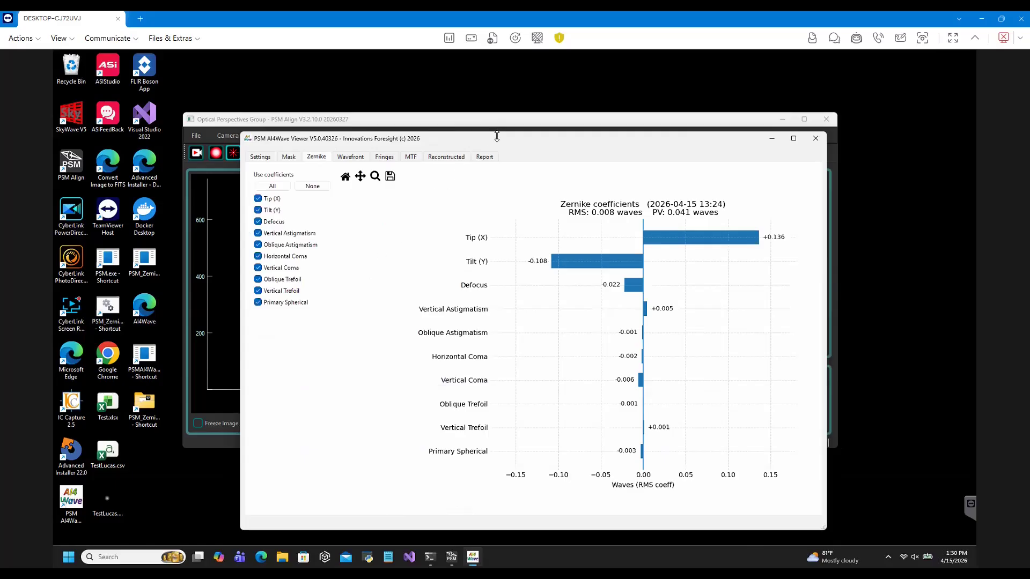
drag(494, 145, 486, 243)
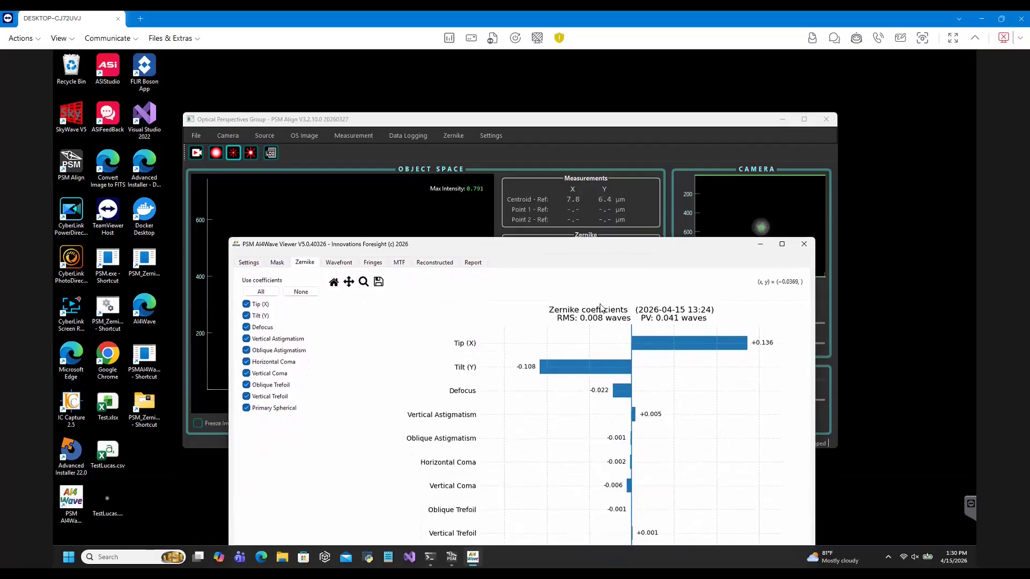
drag(605, 245, 598, 128)
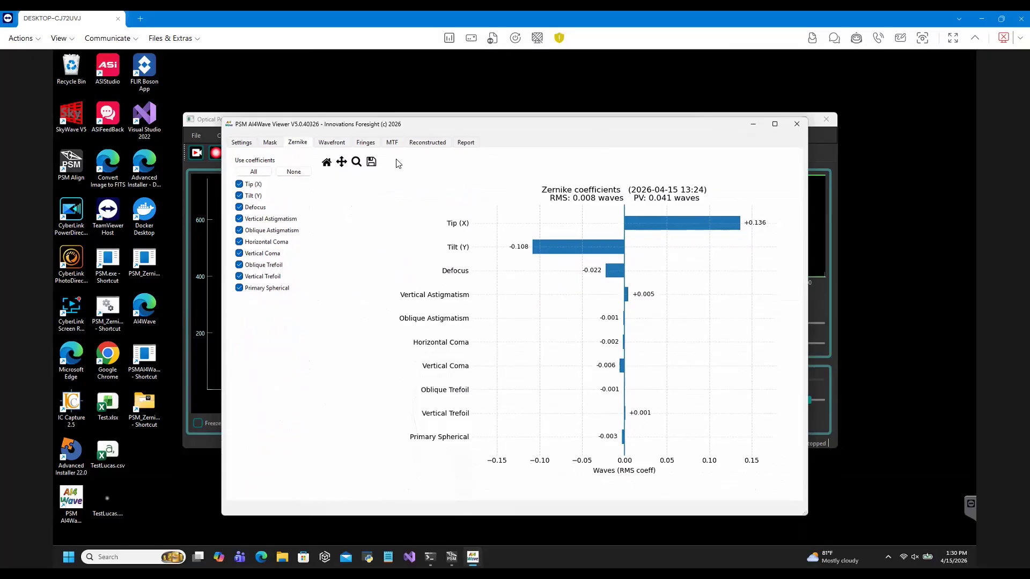
Step: Show the wavefront map and switch its scale to Custom and back to Automatic
click(332, 144)
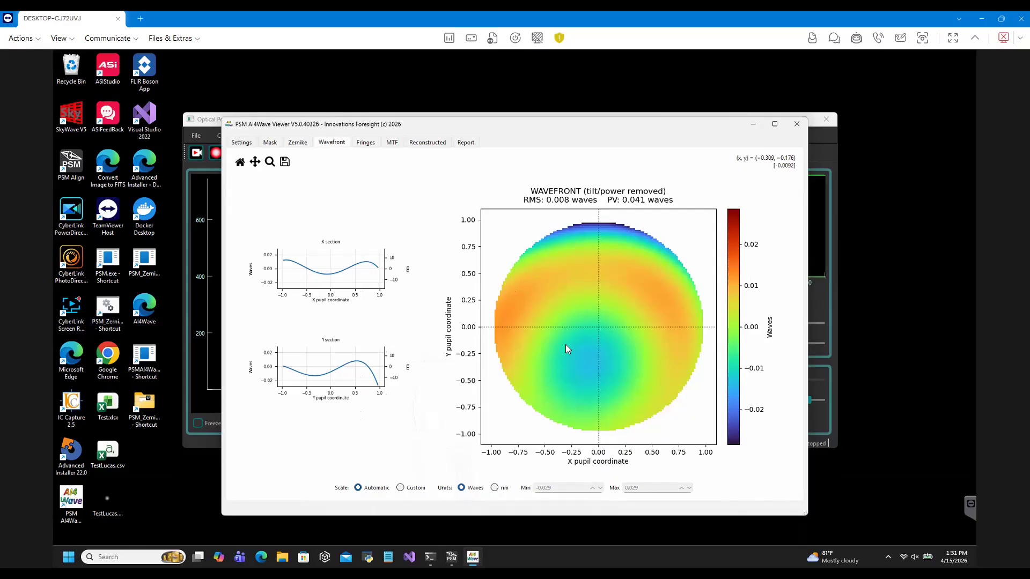
click(400, 489)
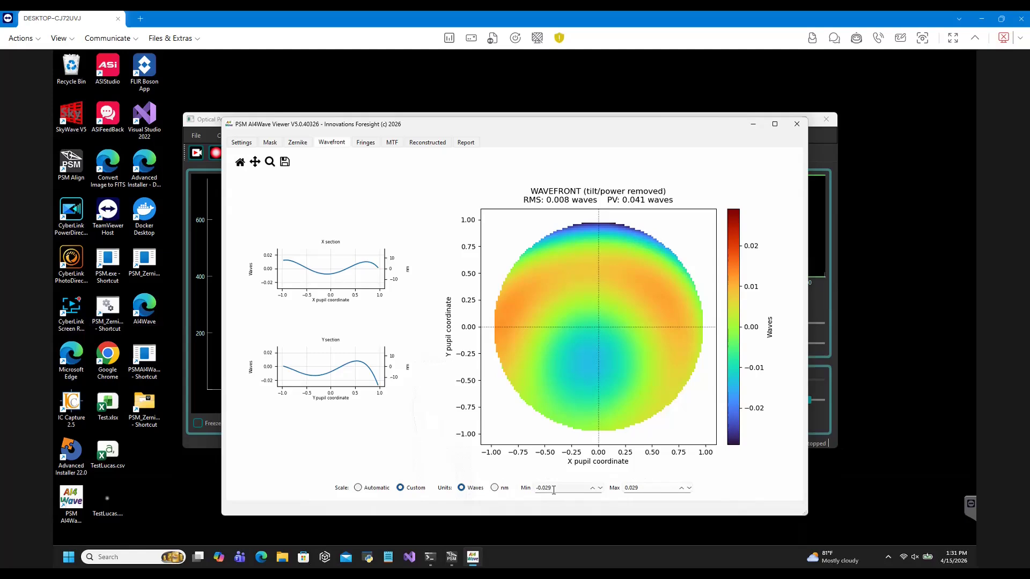
click(358, 488)
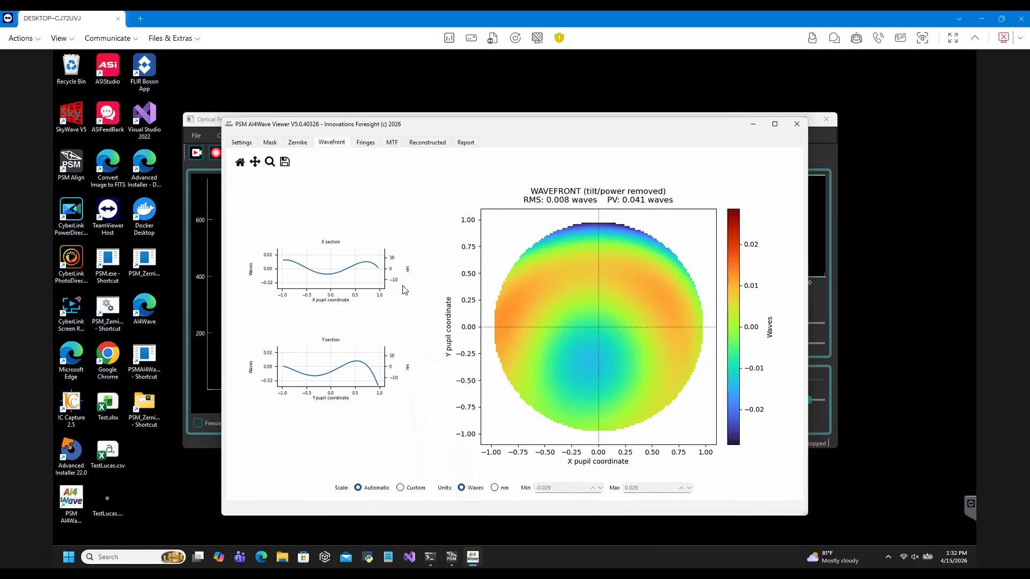
Step: Examine the X and Y fringes, compare them with the wavefront map, and view the MTF curves
click(361, 144)
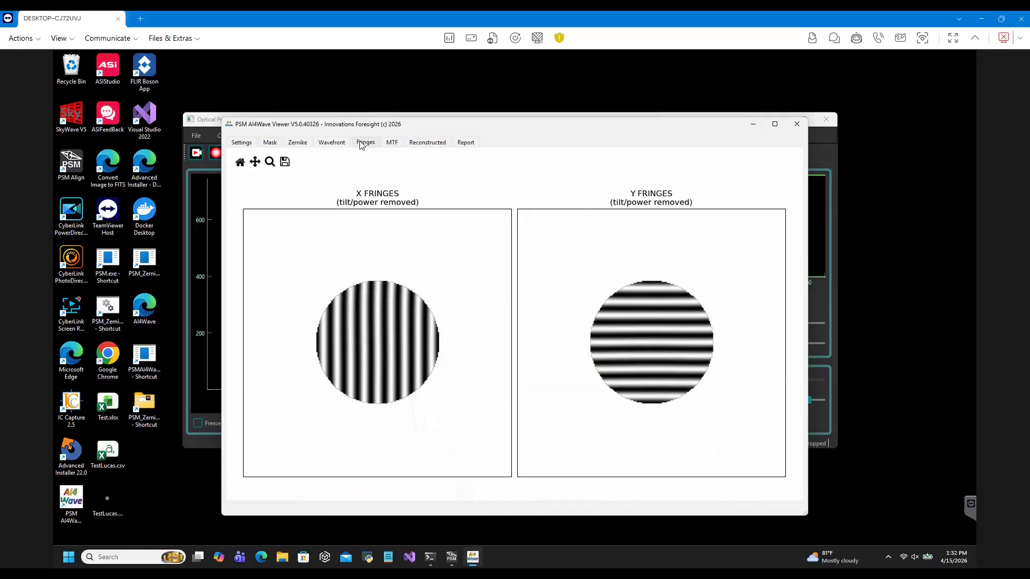
click(298, 142)
click(332, 143)
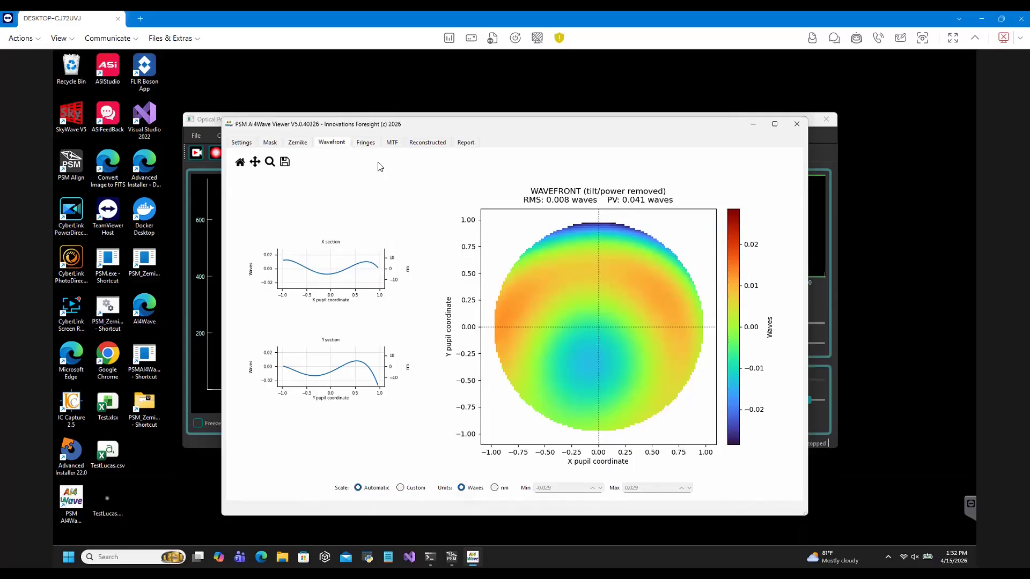
click(373, 145)
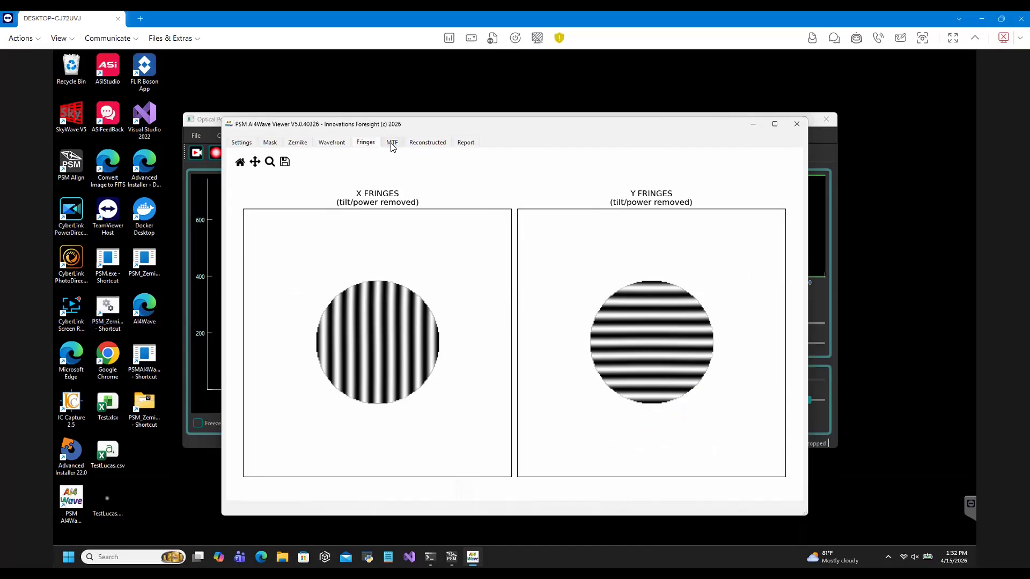
click(393, 146)
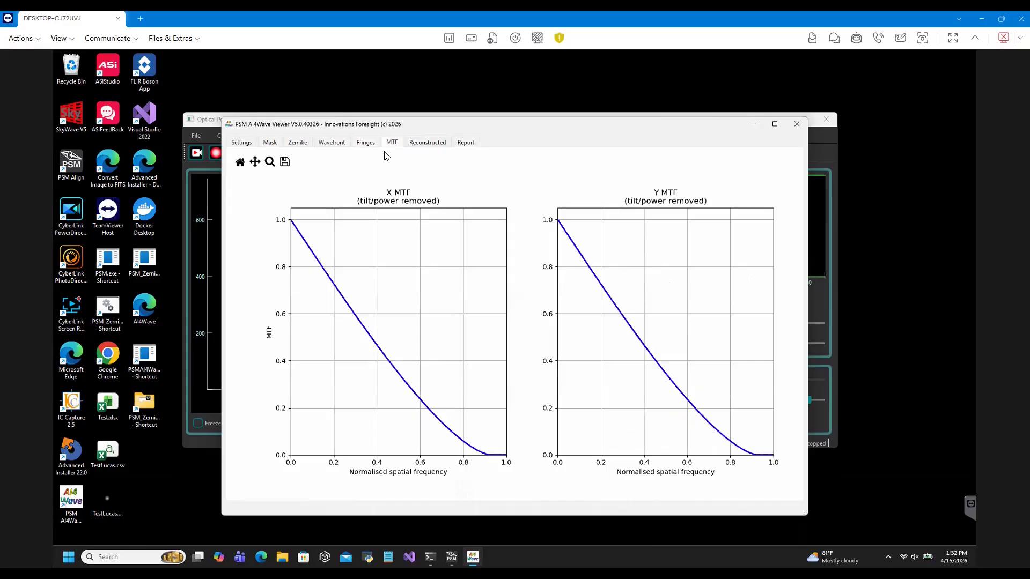
Step: Compare the wavefront map with the Zernike coefficients chart and return to the map
click(340, 143)
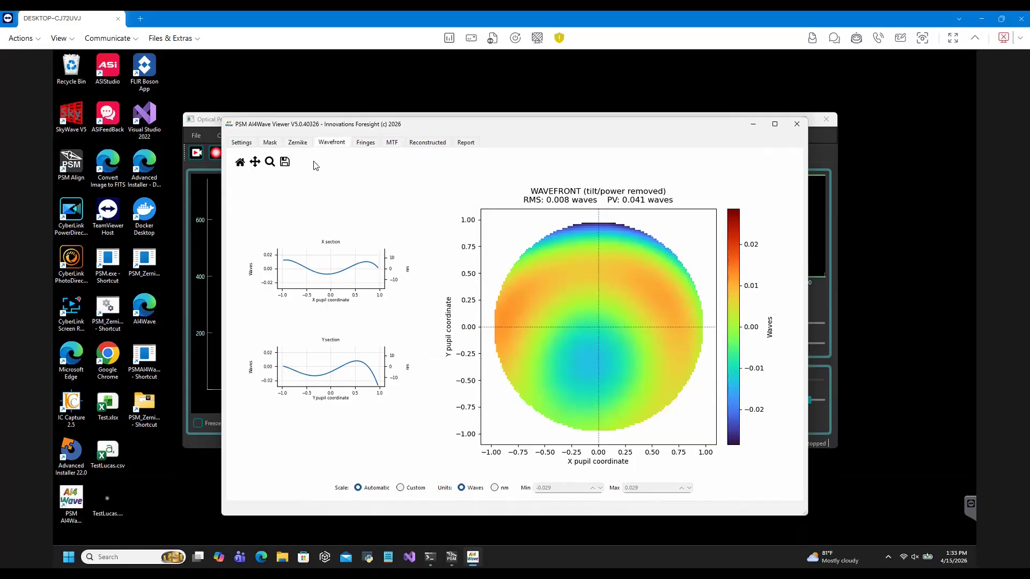
click(298, 142)
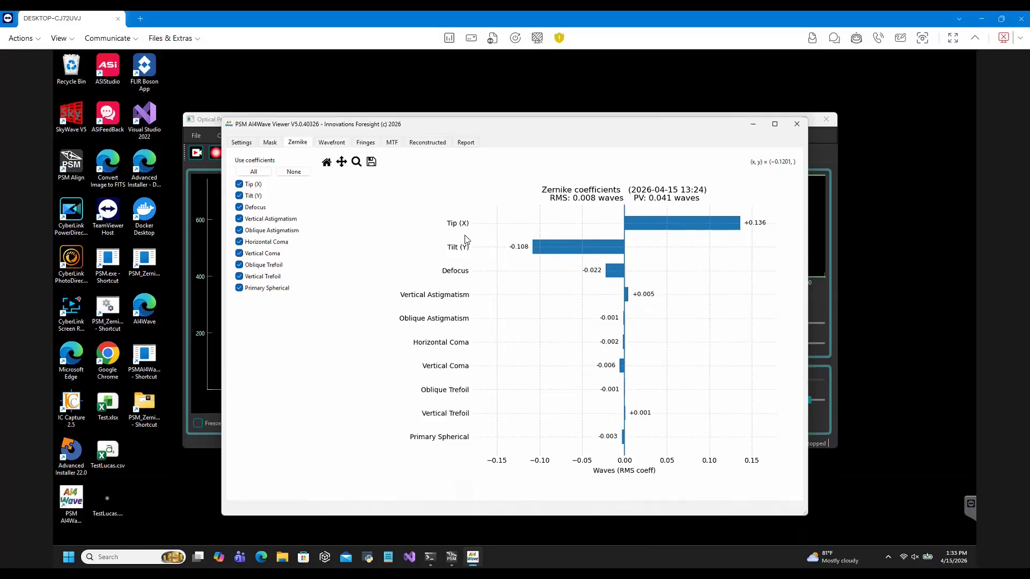
click(340, 144)
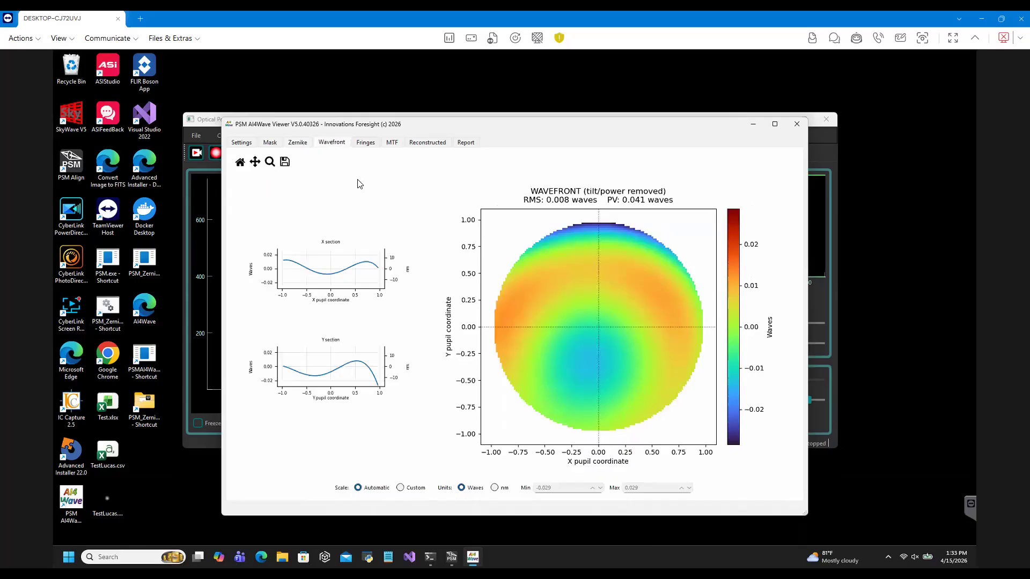
Step: Give the wavefront map a custom scale in nm from -50 to 50, and switch the scale back to Automatic
click(400, 488)
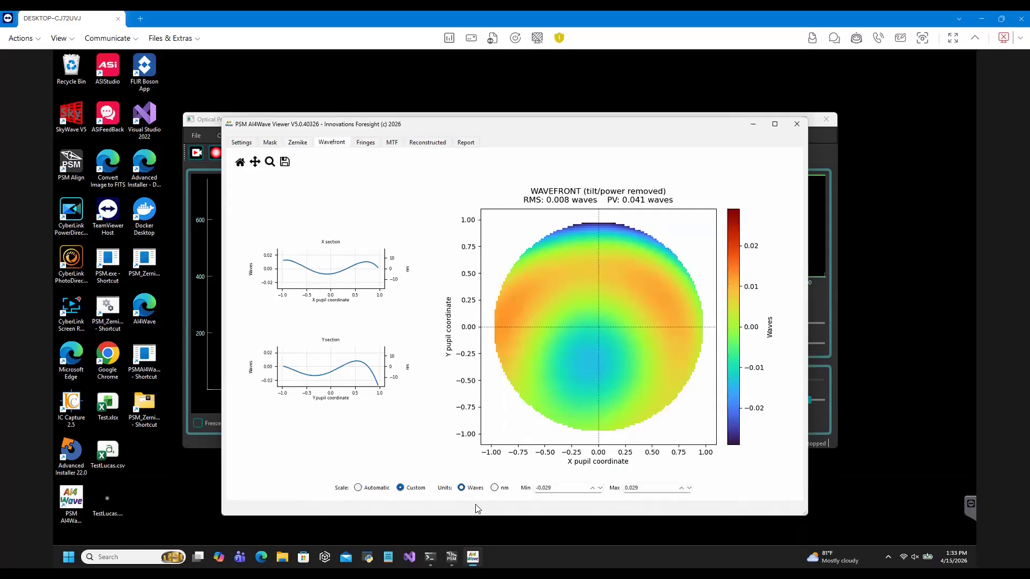
click(495, 489)
drag(556, 488, 519, 487)
text(-50)
double_click(644, 488)
key(BackSpace)
key(BackSpace)
key(BackSpace)
key(BackSpace)
text(50)
key(Return)
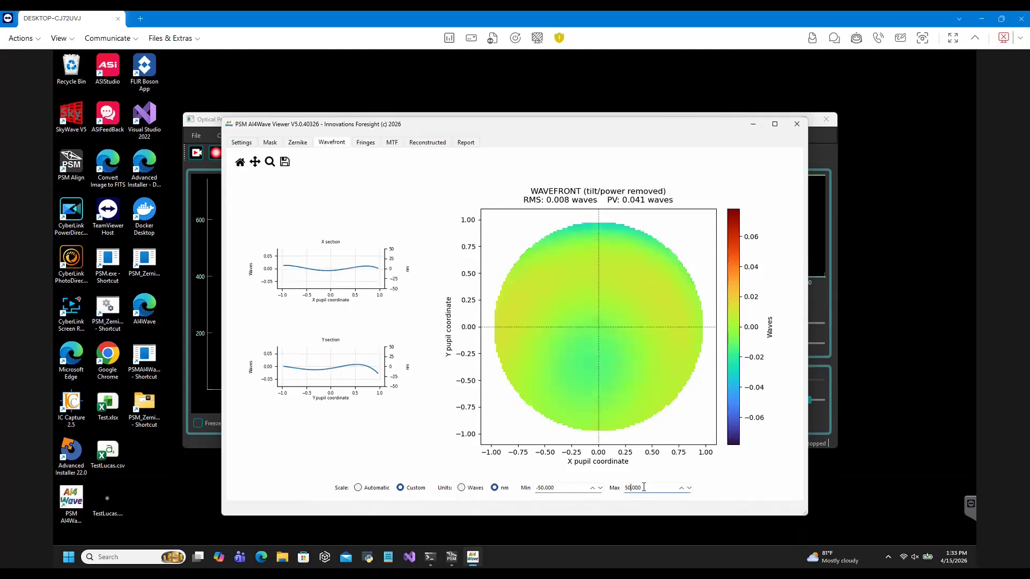
double_click(644, 488)
click(358, 489)
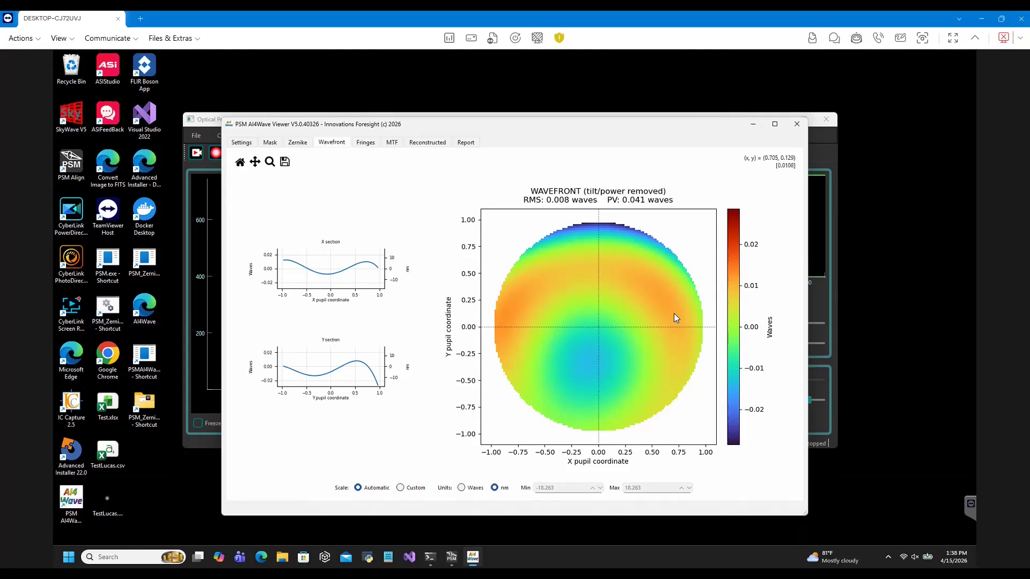
Step: Zoom in on the central area of the wavefront map and restore its full view
click(270, 161)
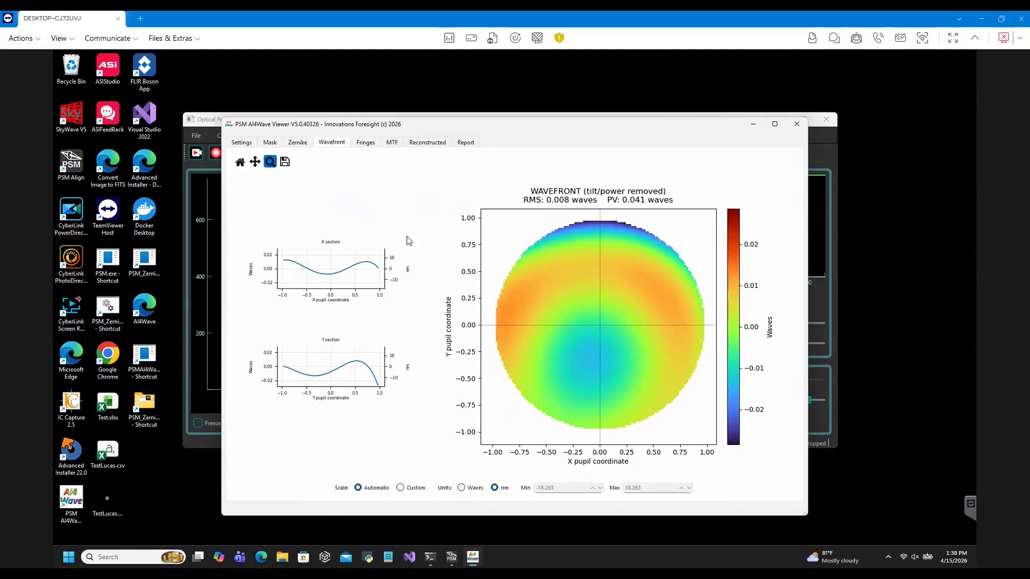
drag(567, 274, 639, 372)
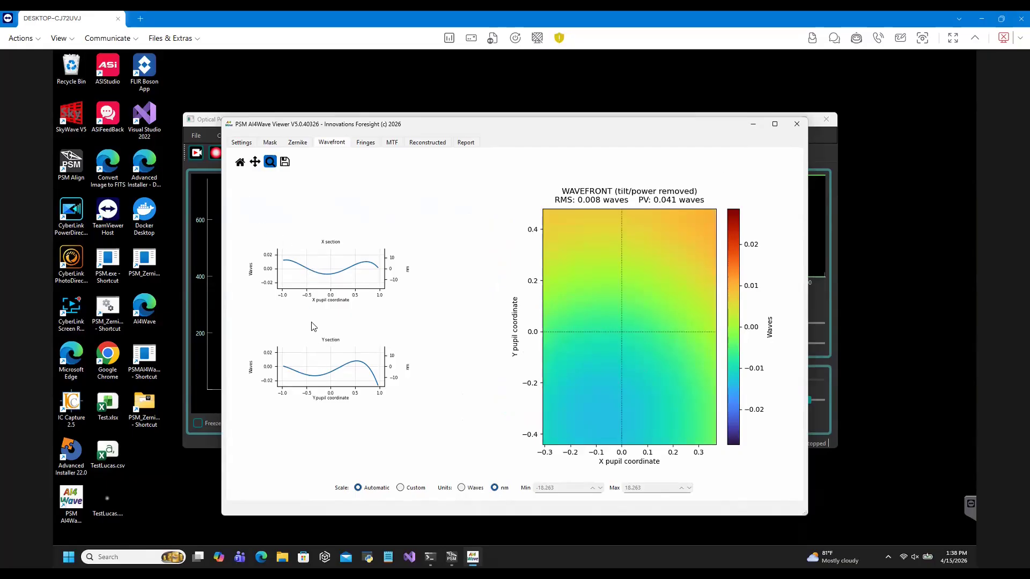
click(240, 163)
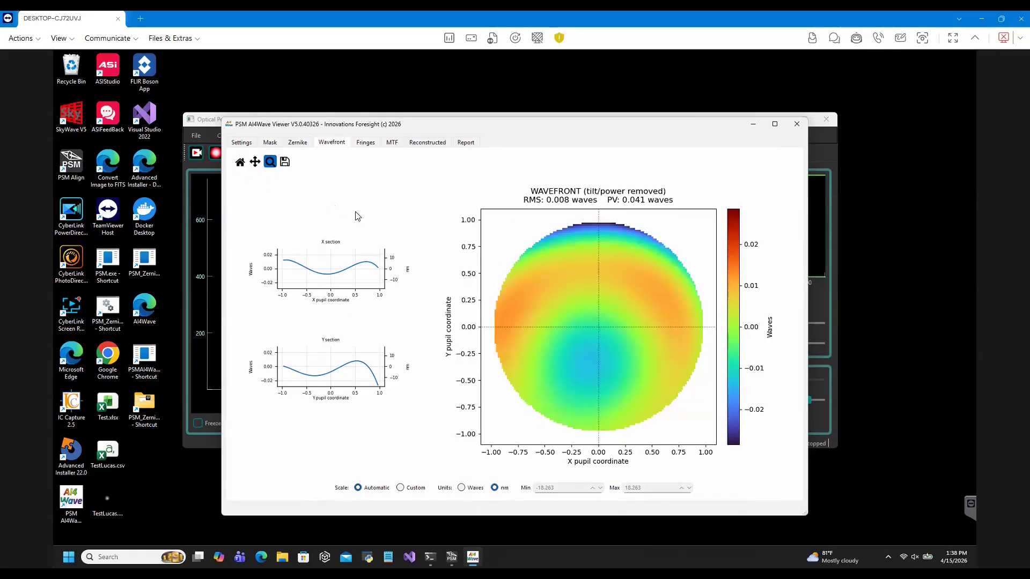
Step: View the fringes, the MTF curves and the reconstructed image, and reposition the viewer window
click(367, 144)
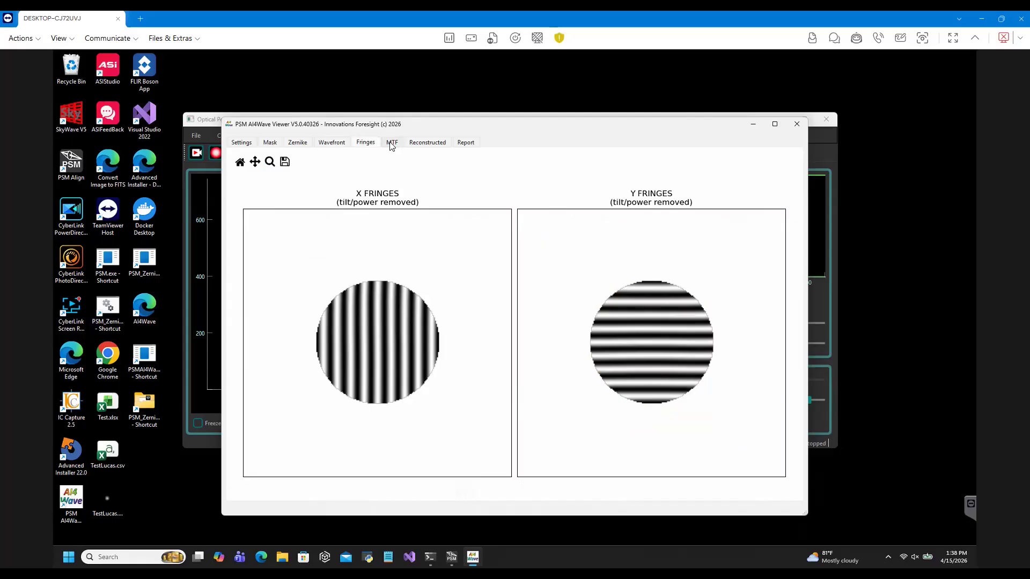
click(392, 144)
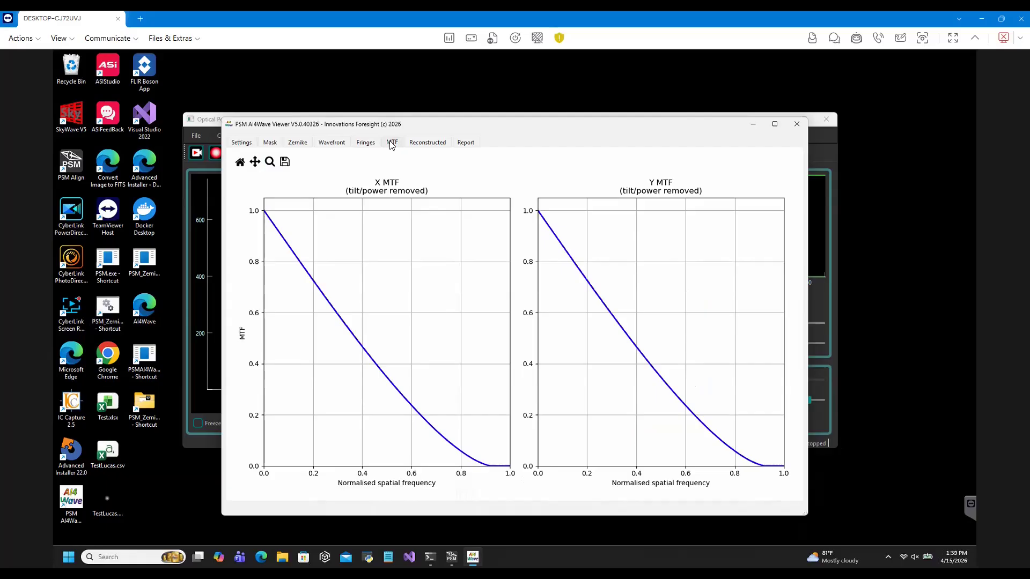
click(421, 144)
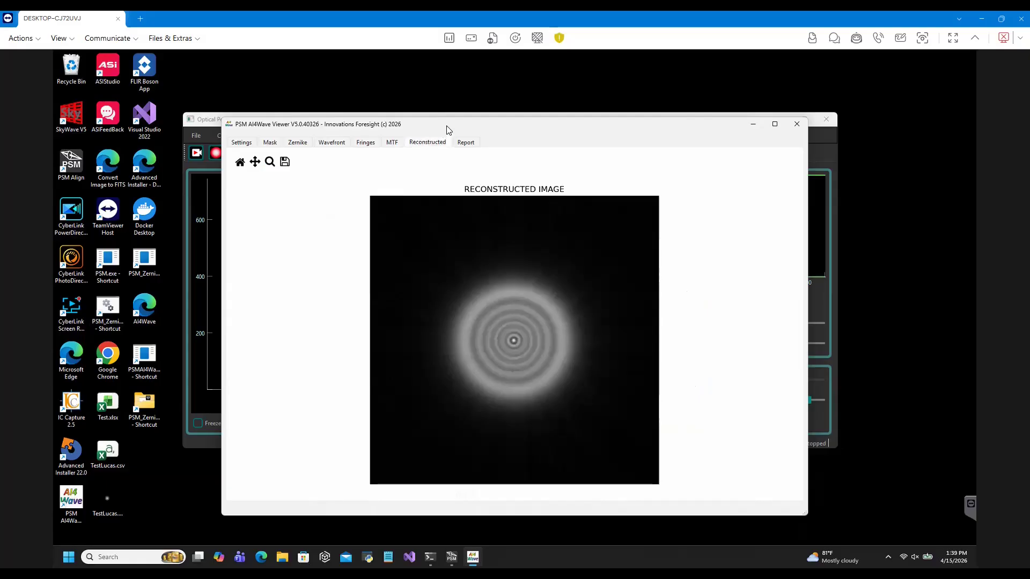
drag(466, 128, 468, 158)
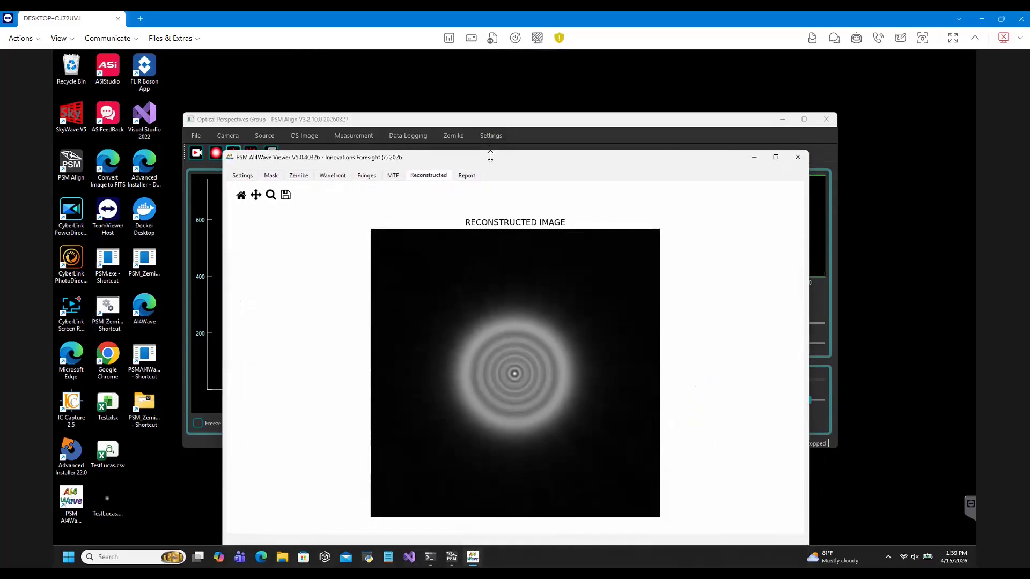
drag(491, 156, 482, 116)
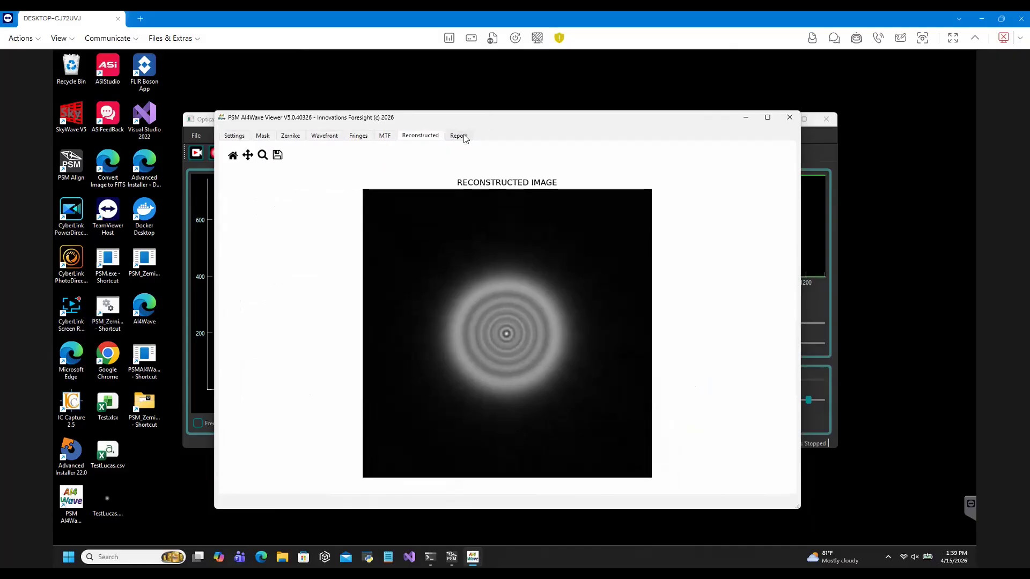
Step: Open the report form and enter "My report" as title, "MY compnay" as company and "Me" as author
click(459, 136)
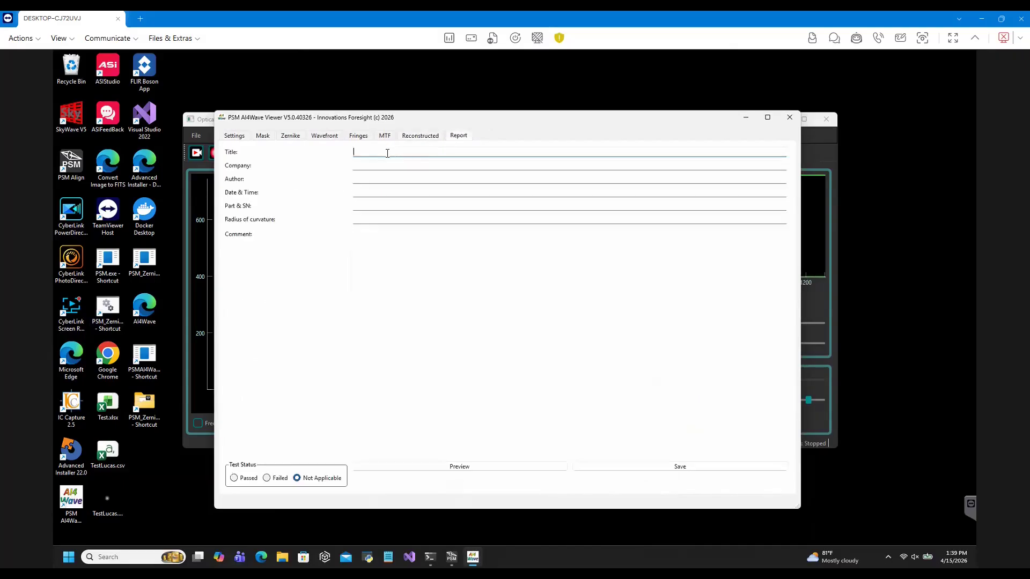
text(My report)
click(372, 165)
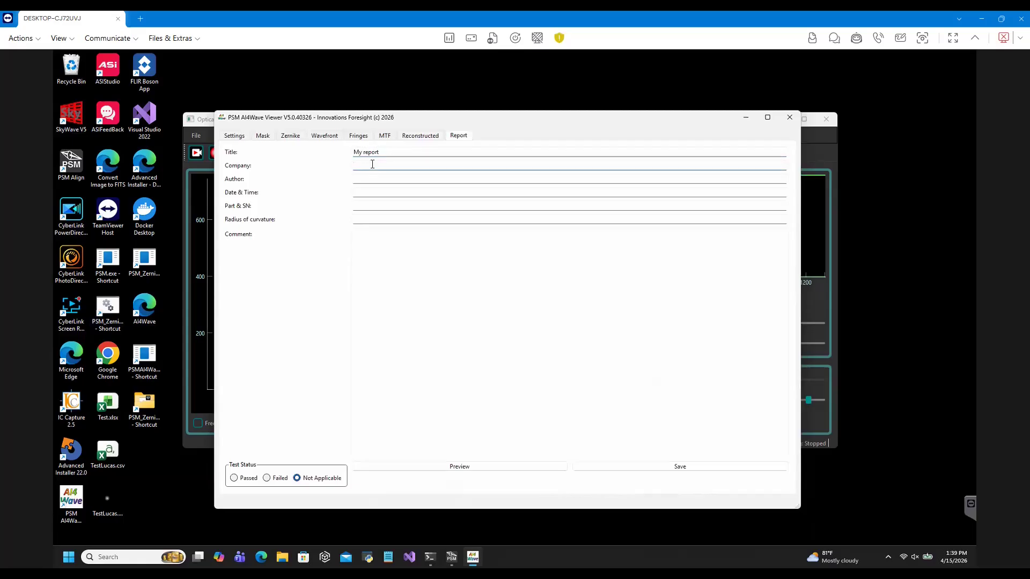
text(MY compnay)
click(372, 177)
text(Me)
Step: Fill in the report's date and time as "today", part and SN as 123456, and radius of curvature as 806.3mm
click(365, 194)
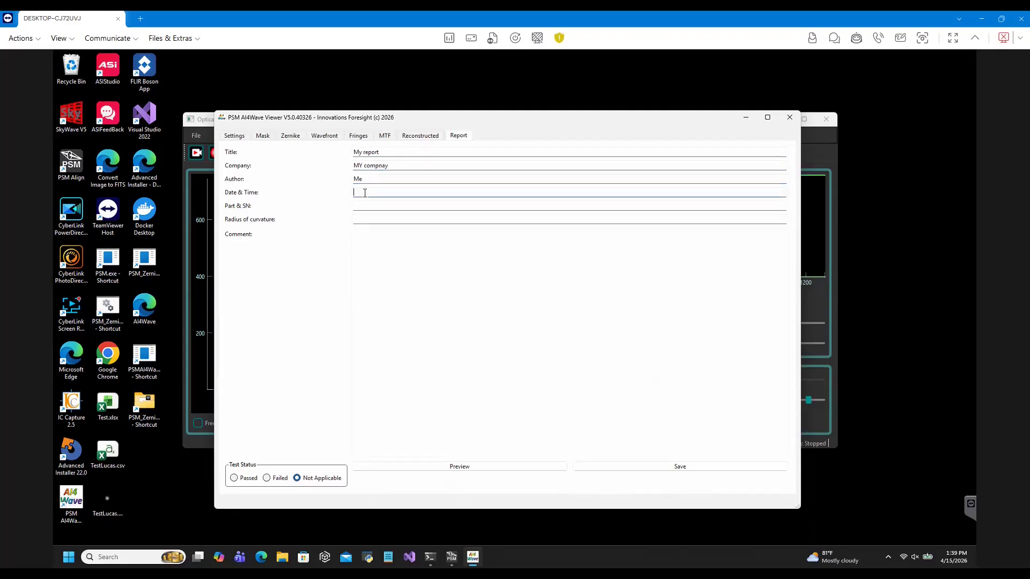
text(today)
click(365, 206)
text(123456)
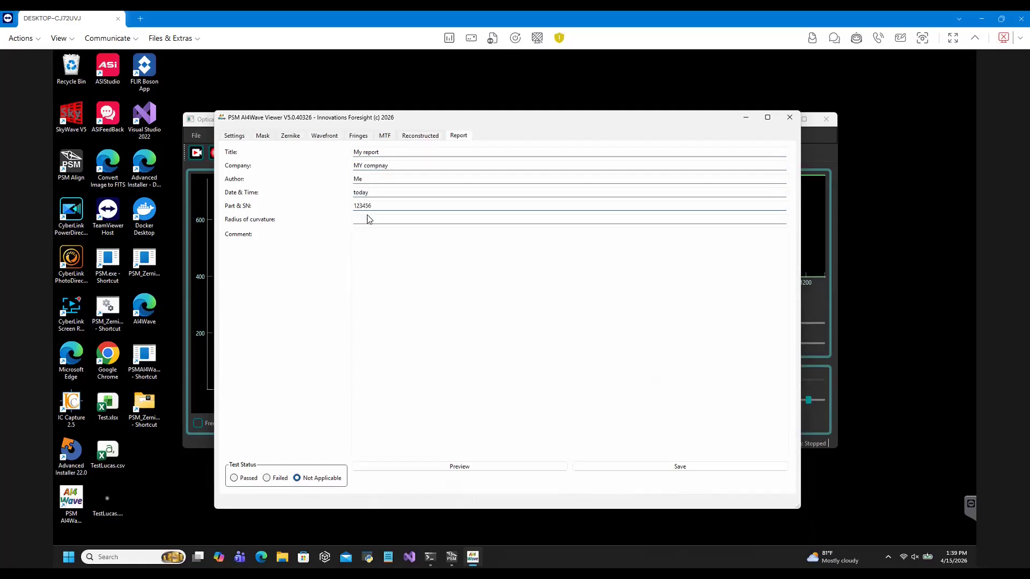
click(365, 221)
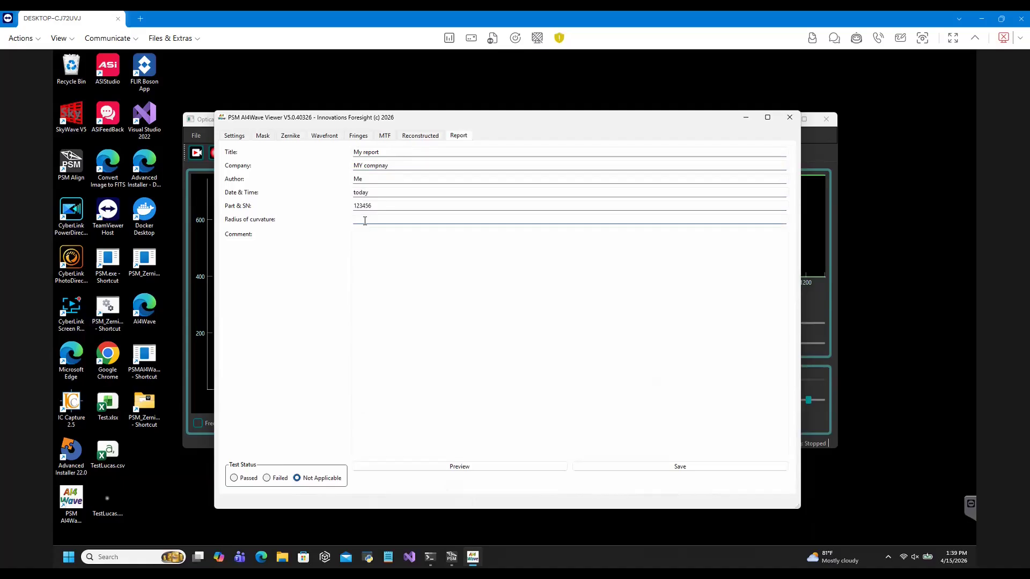
text(8)
text(06.)
text(7mm)
Step: Enter the comment "mvxbjhvbvxjbv vvnhvbkjvd" in the report and set the test status to Passed
click(364, 240)
text(mvxbjhvbvxjbv  vvnhvbkjvd)
key(Return)
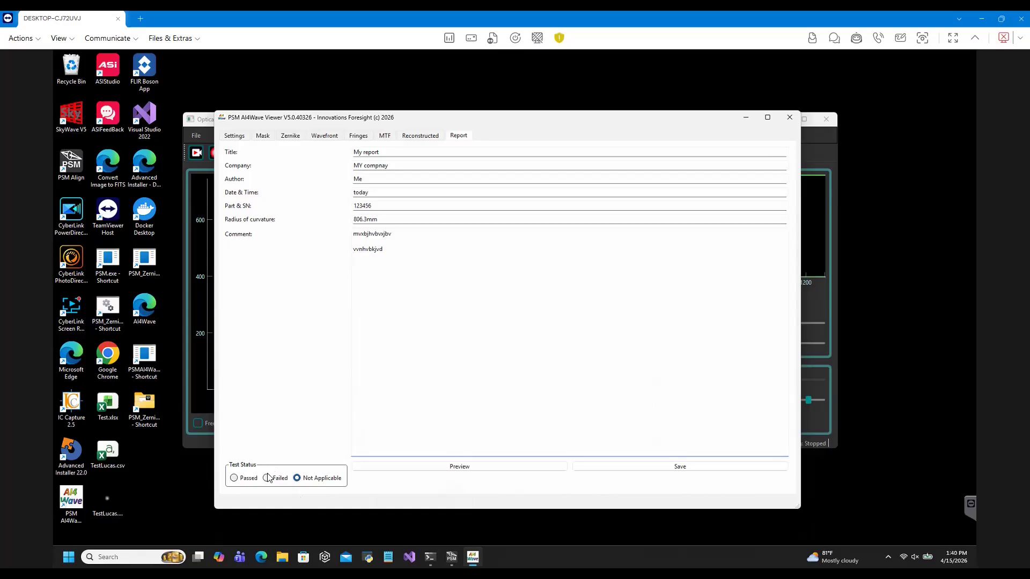
click(235, 479)
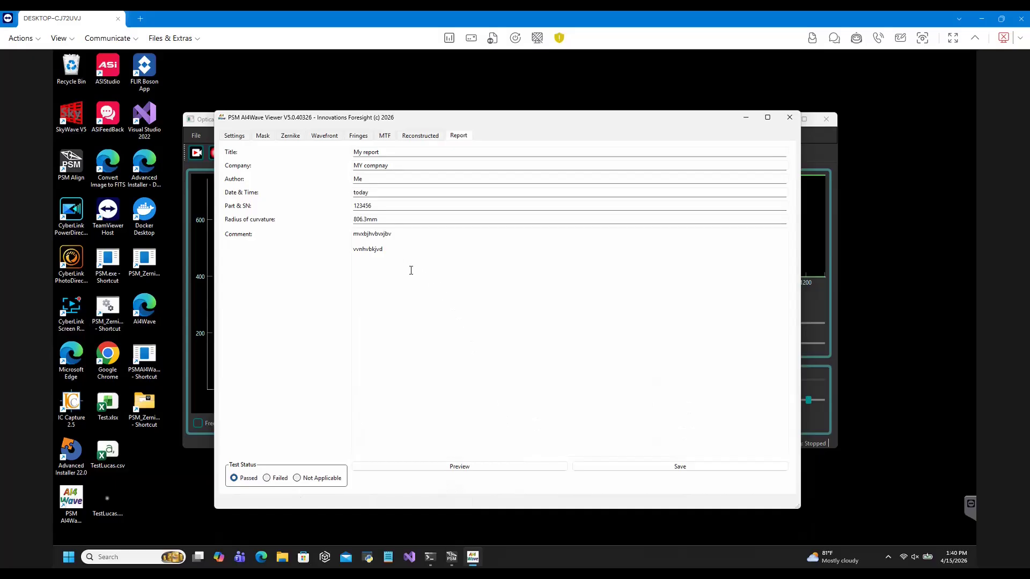
click(395, 254)
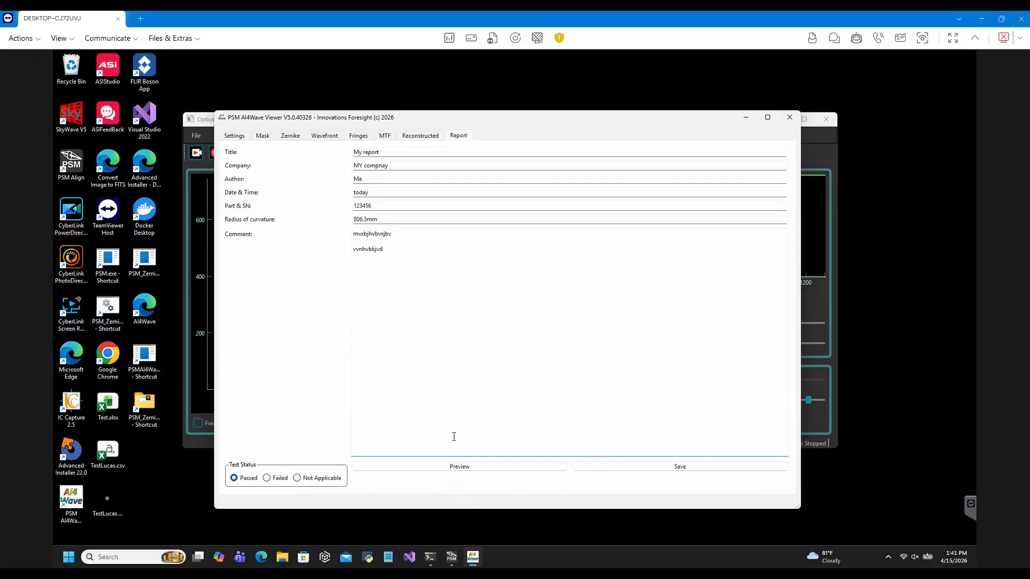
Step: Preview the report in A4 paper size, look through it to the last page, and close the preview
click(481, 468)
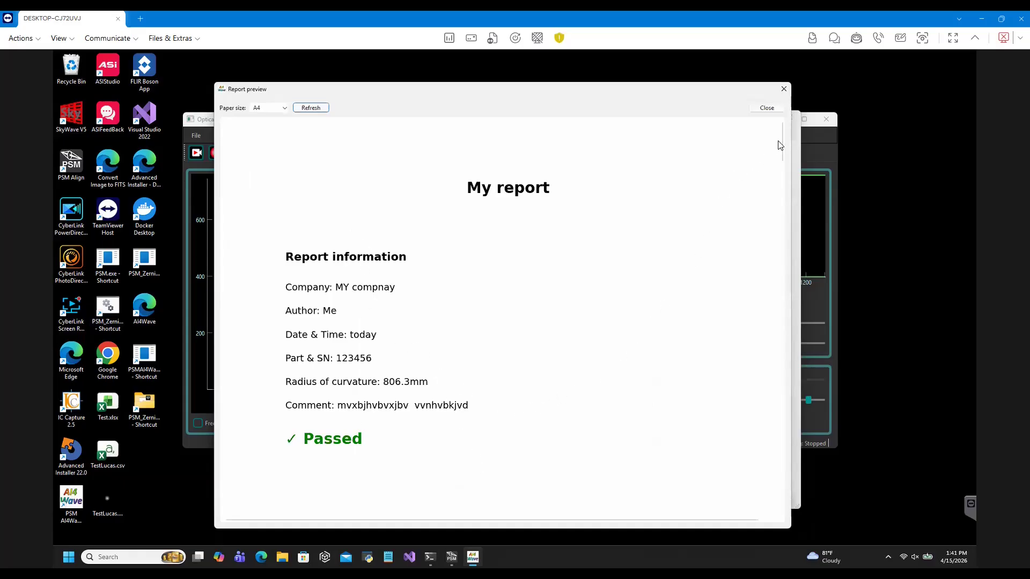
drag(780, 146, 762, 501)
scroll(774, 200, down, 1)
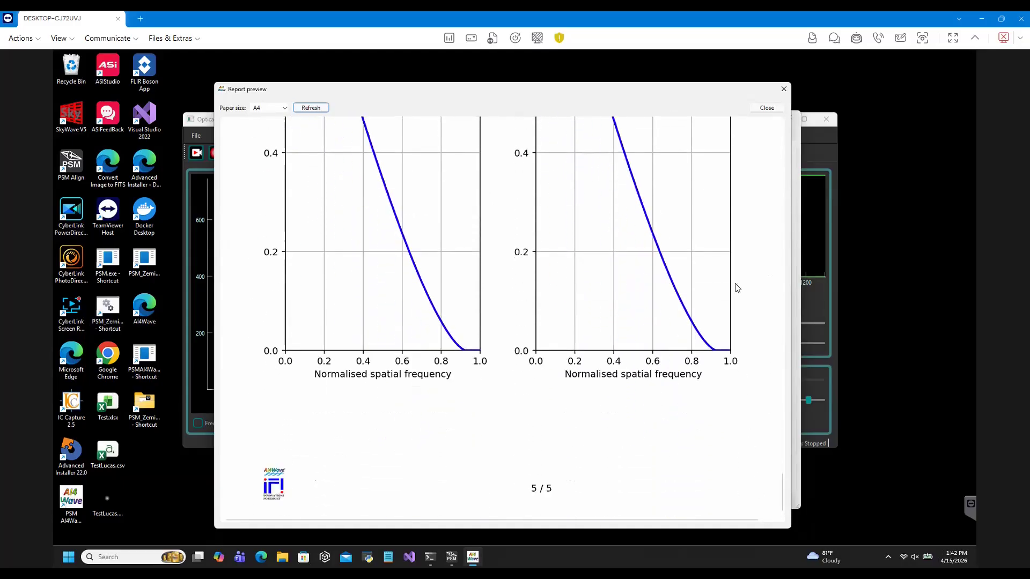
click(768, 109)
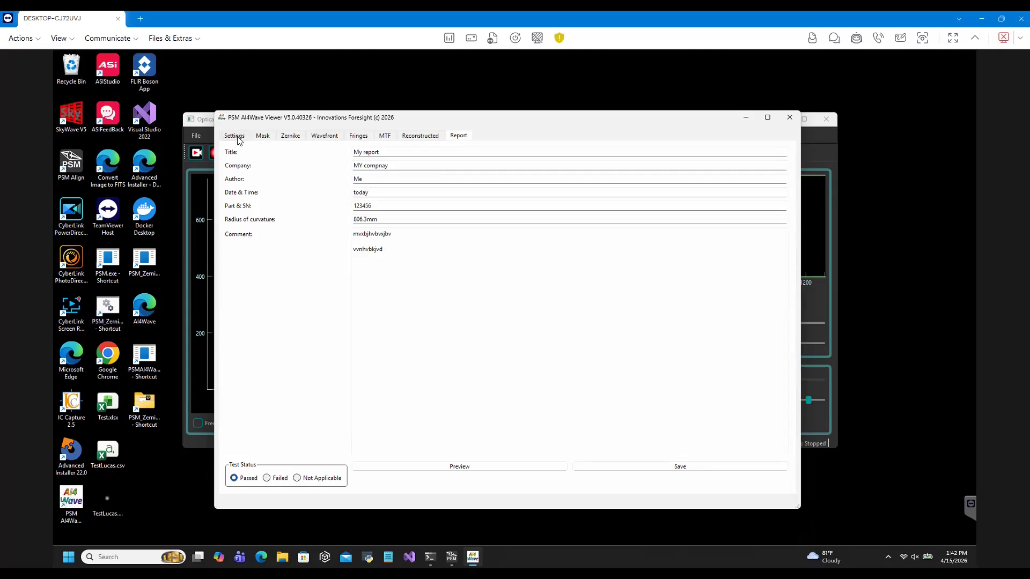
Step: View the Zernike coefficients chart, compare it with the Zernike readings in PSM Align, and return to the viewer
click(290, 136)
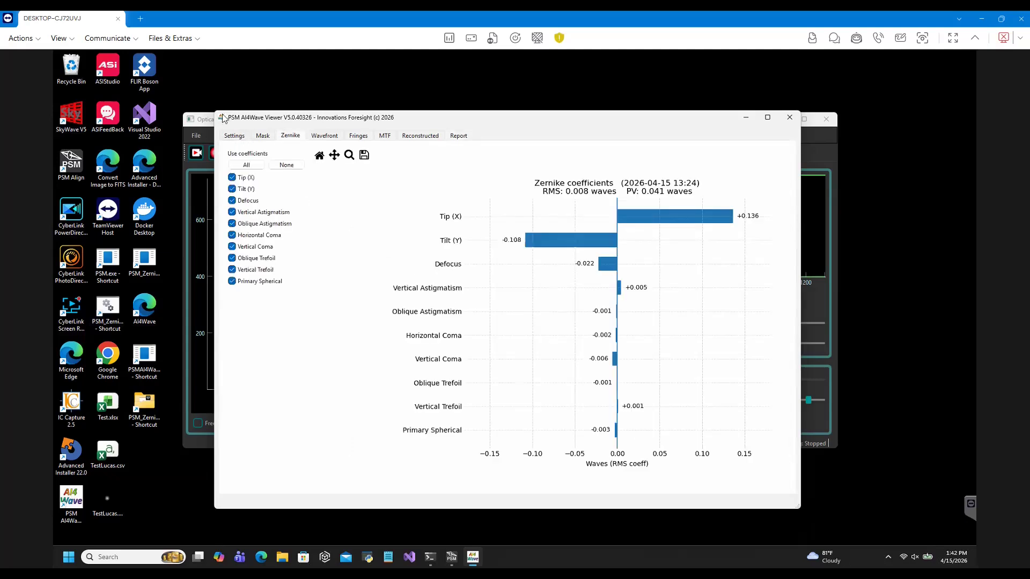
click(205, 126)
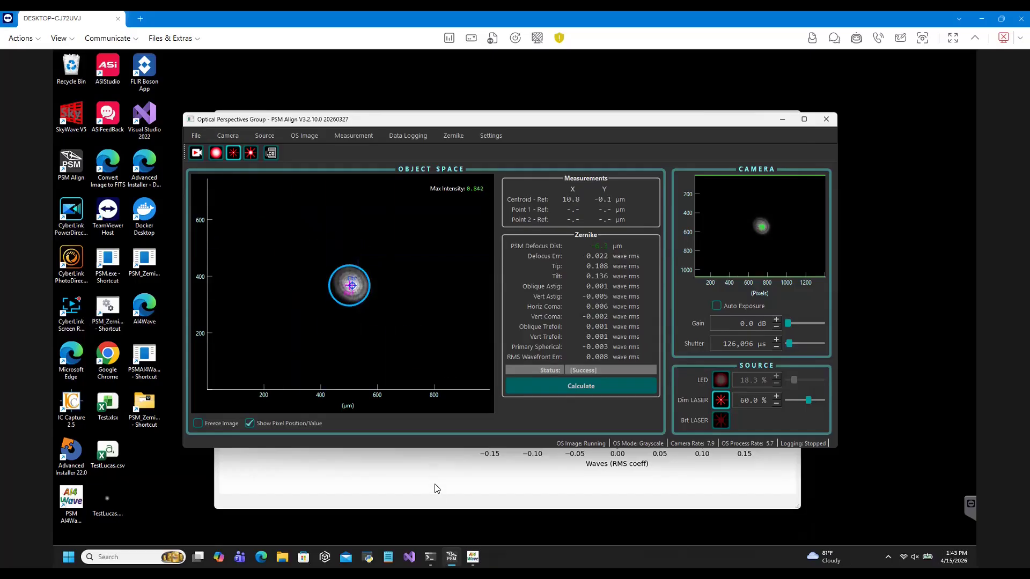
click(442, 505)
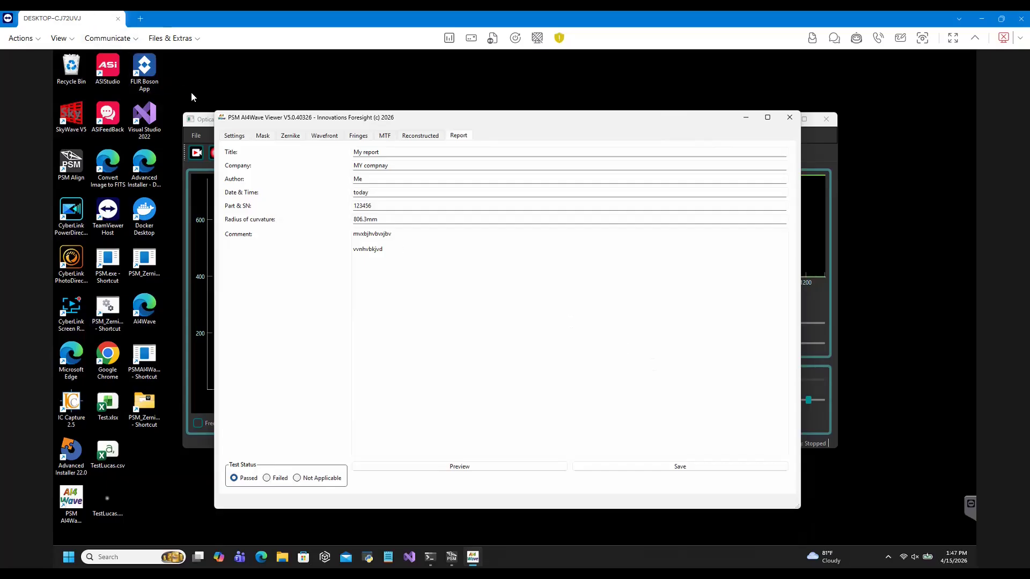
Step: Switch to PSM Align, calculate a new Zernike measurement, and return to PSM AI4Wave Viewer
click(203, 120)
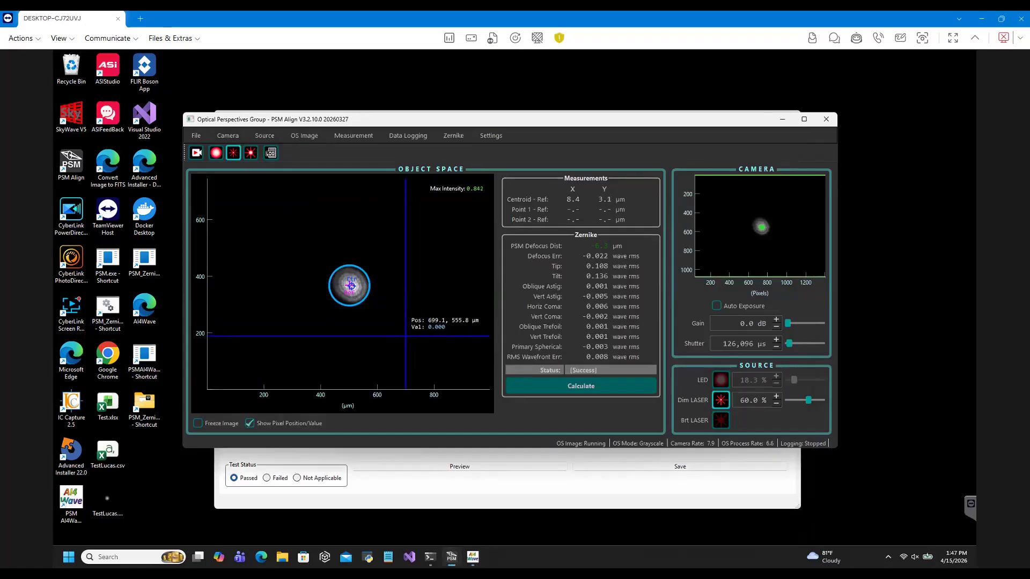
click(623, 385)
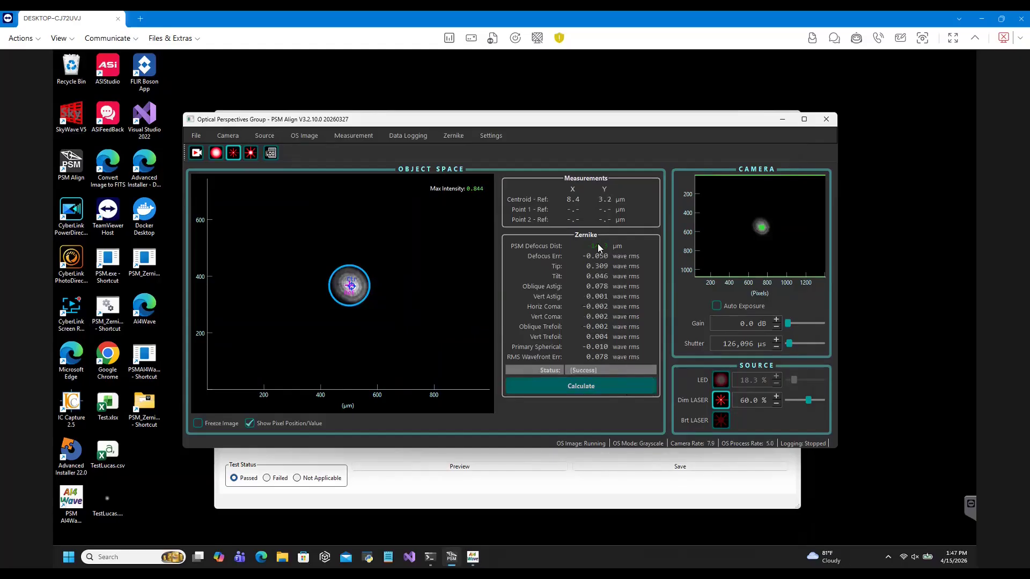
click(543, 486)
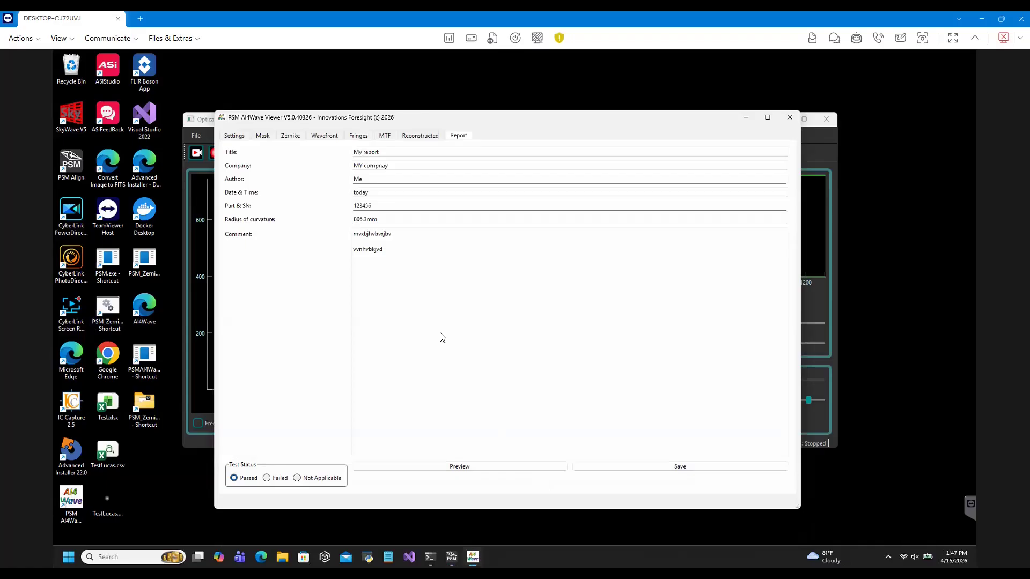
Step: Inspect the newest measurement's log entry, Zernike coefficients, wavefront map, fringes and MTF curves
click(236, 138)
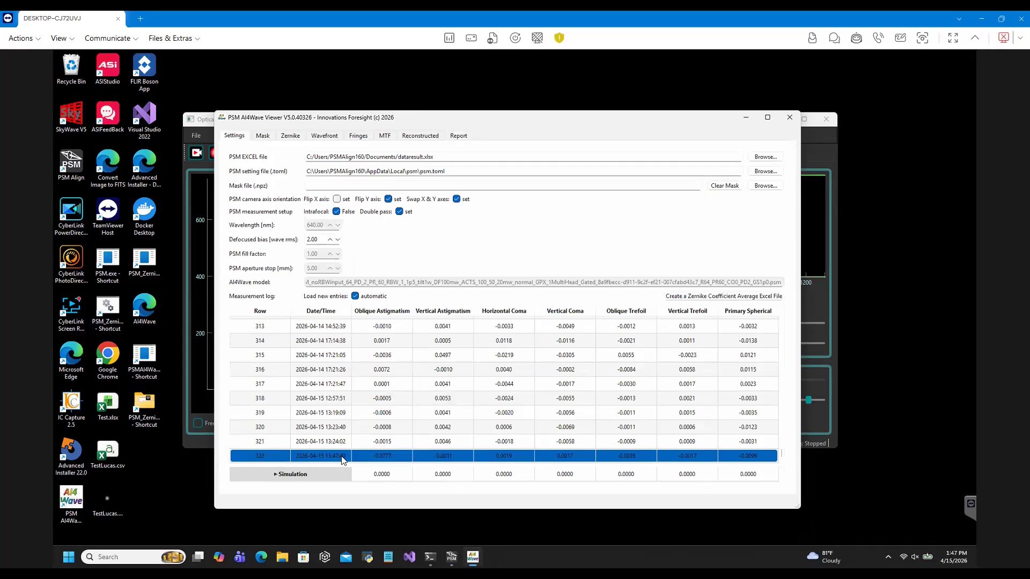
click(290, 135)
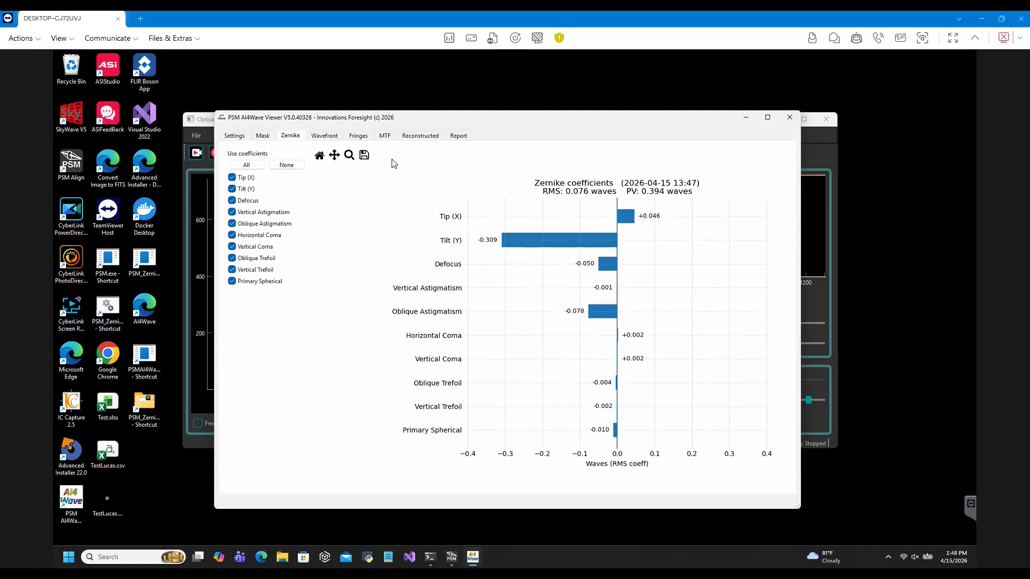
click(325, 137)
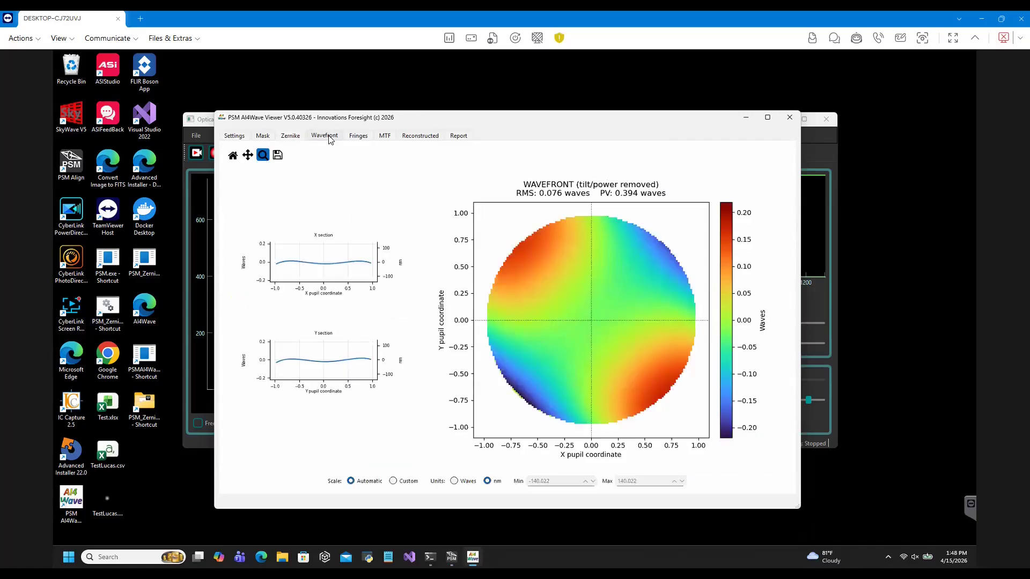
click(356, 138)
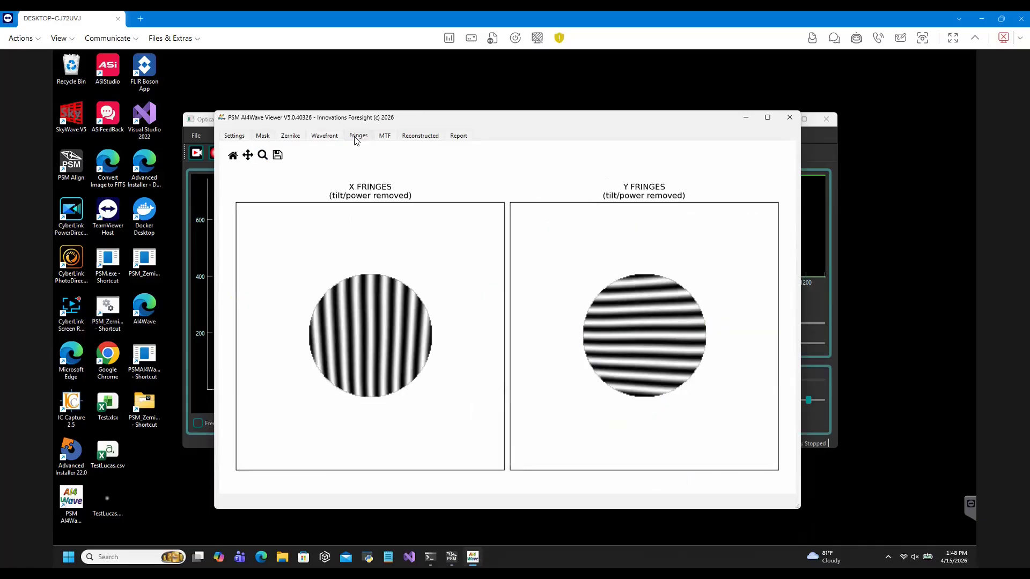
click(384, 137)
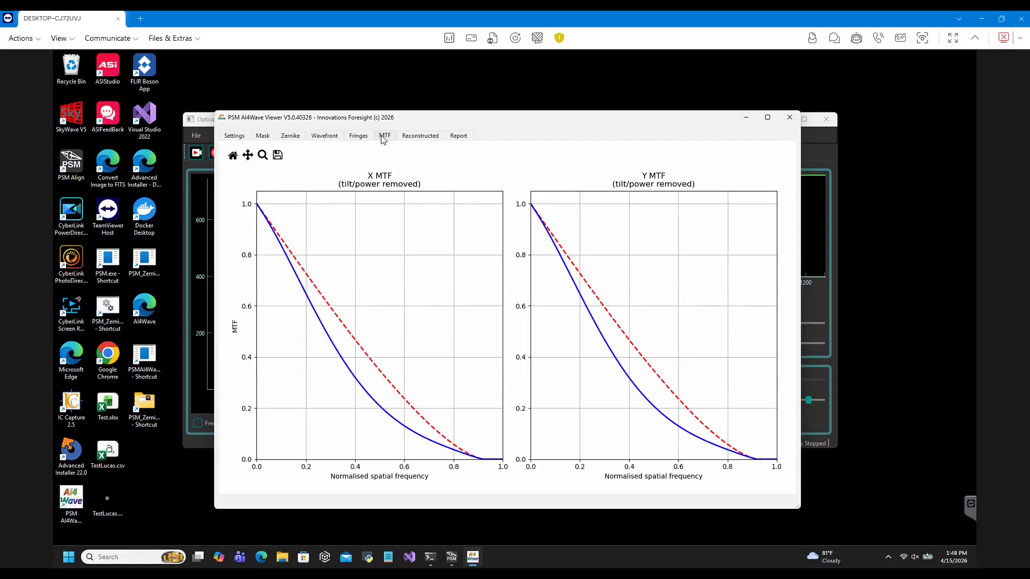
Step: View the reconstructed image and compare it with the live spot image in PSM Align
click(421, 140)
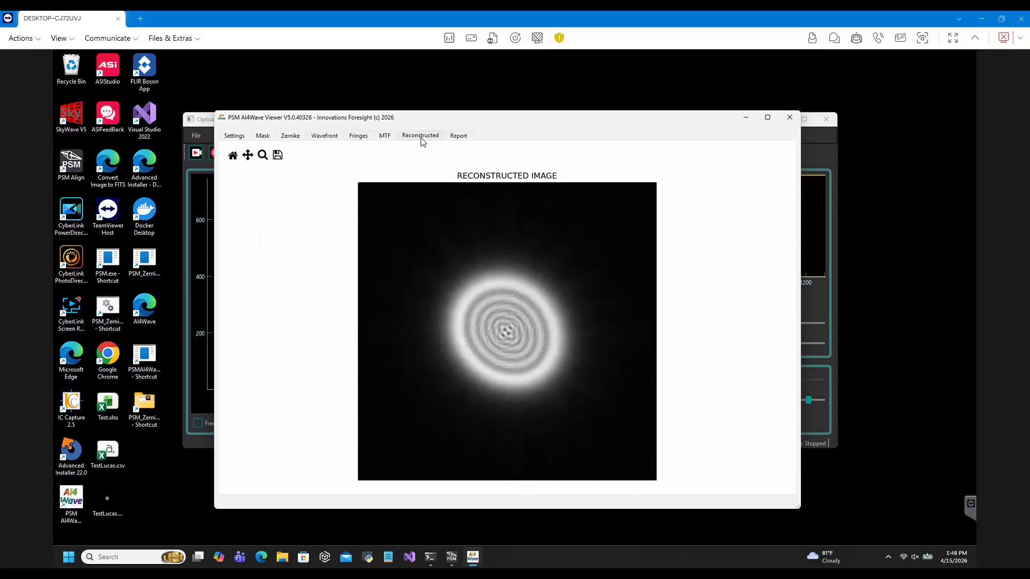
click(203, 119)
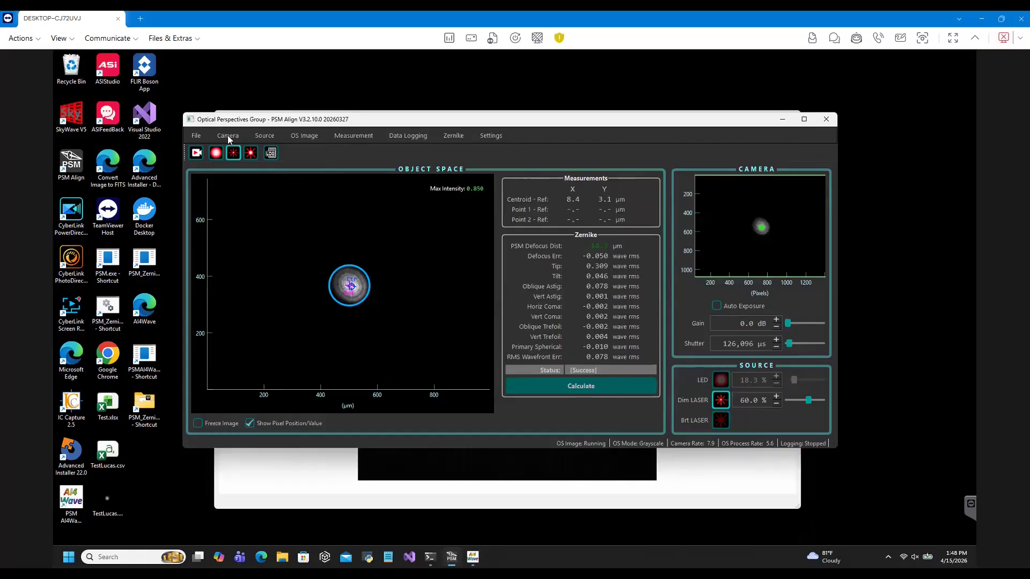
click(717, 499)
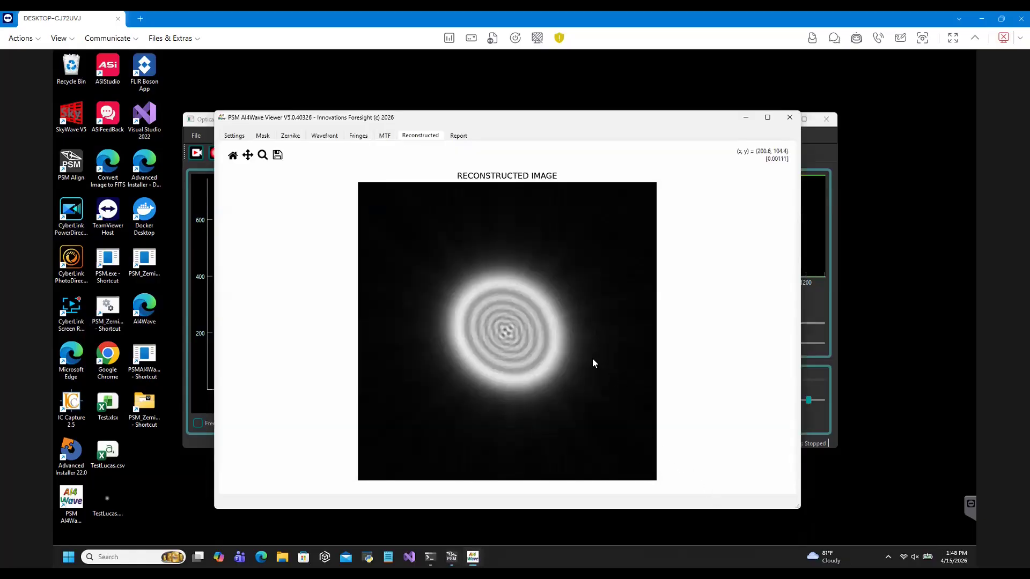
Step: Load my_mask.npz from the Documents folder as the mask file in the viewer settings
click(234, 136)
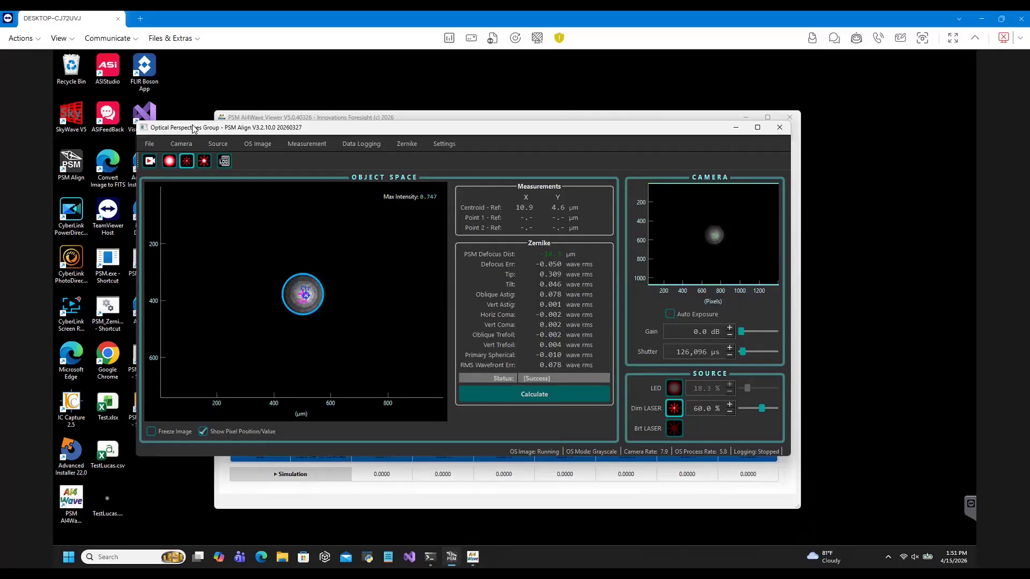
click(247, 118)
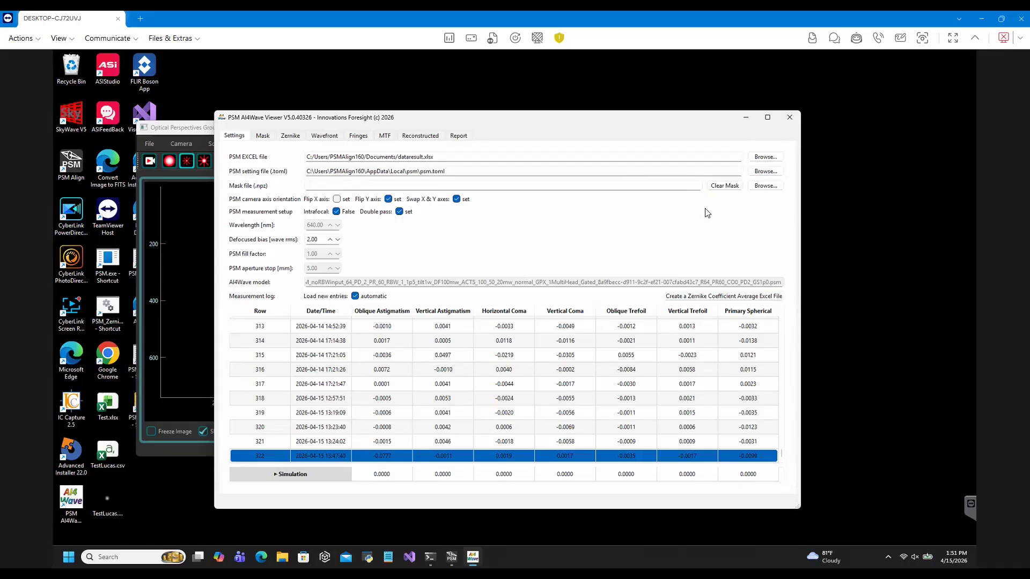
click(765, 186)
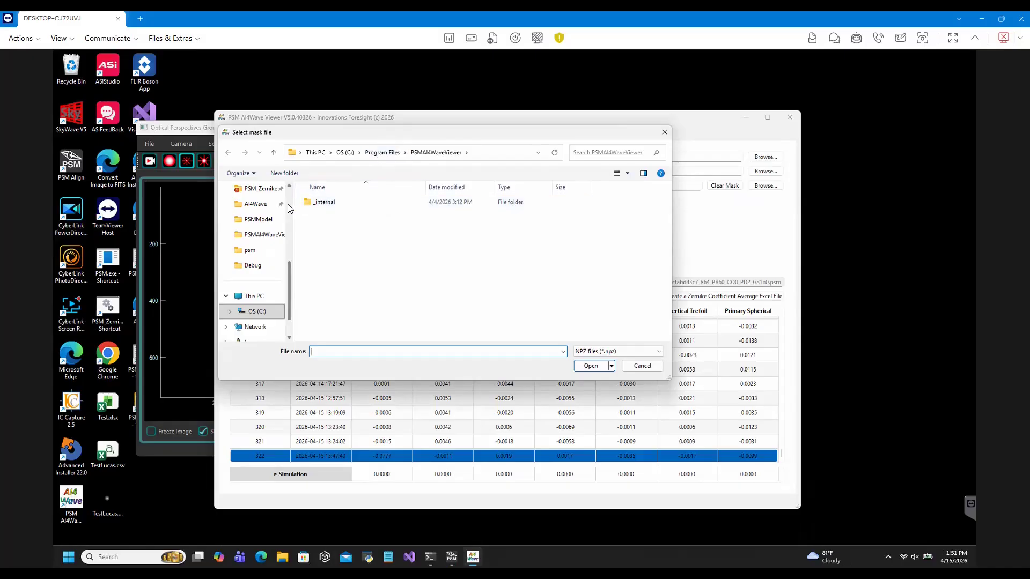
scroll(279, 215, up, 3)
click(260, 235)
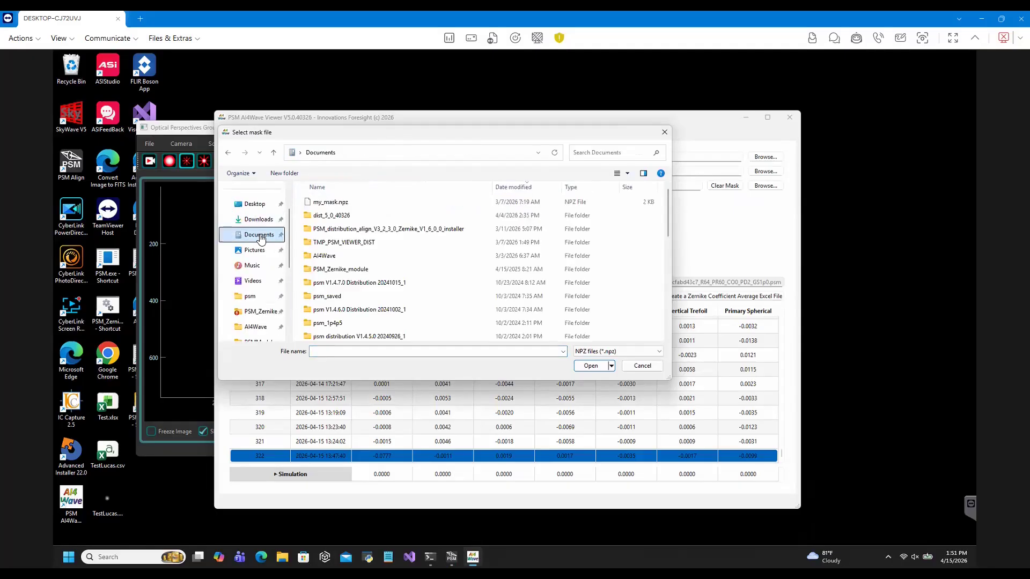
click(337, 204)
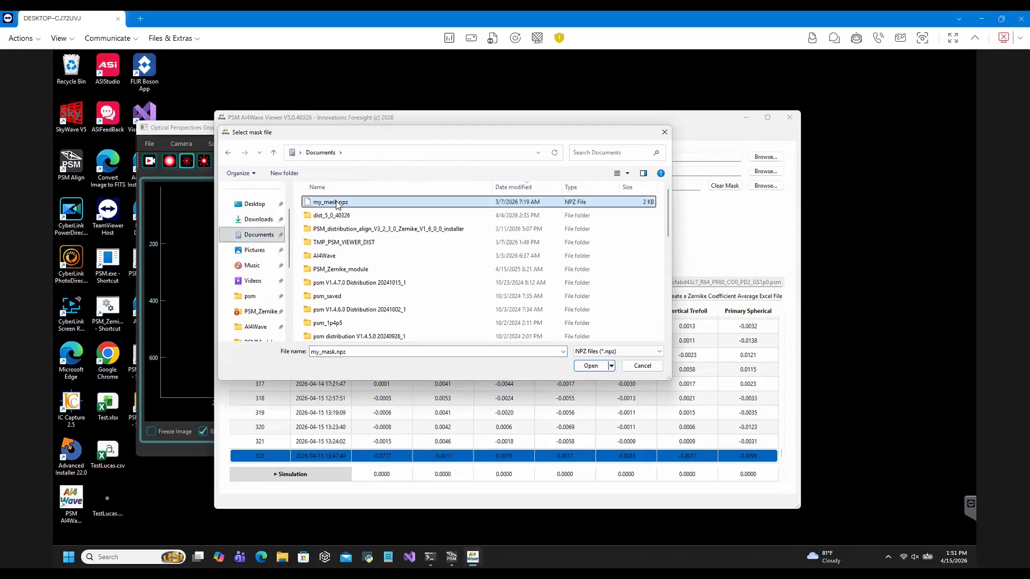
click(590, 367)
click(592, 368)
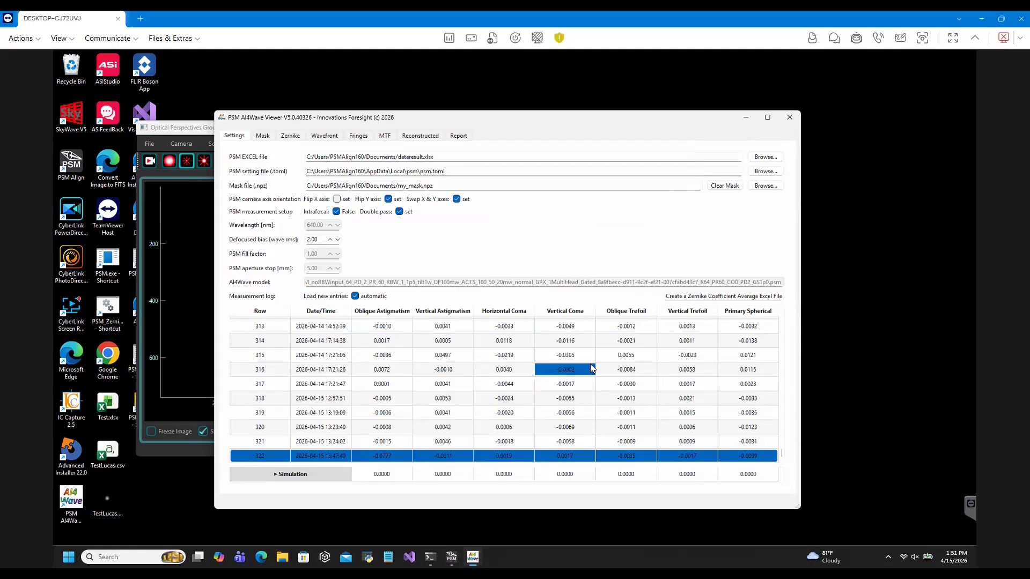
Step: Examine the loaded mask and its effect on the Zernike coefficients, wavefront map, fringes and MTF curves
click(263, 137)
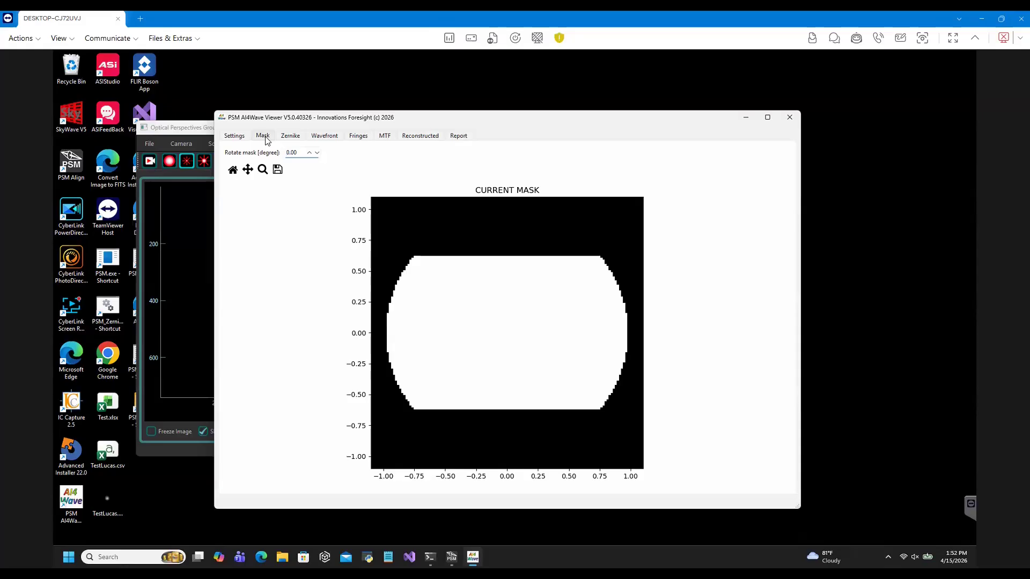
click(293, 139)
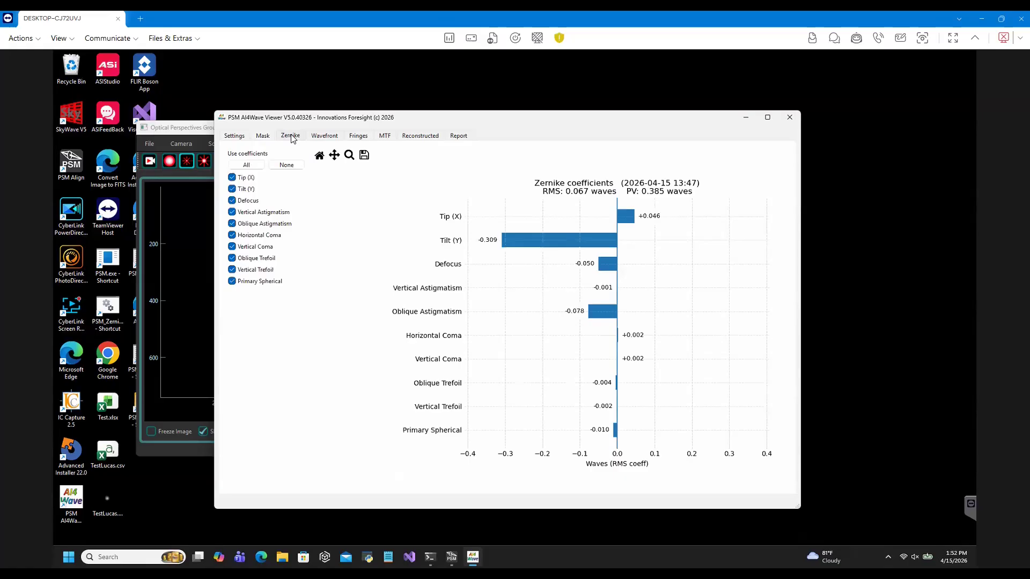
click(325, 139)
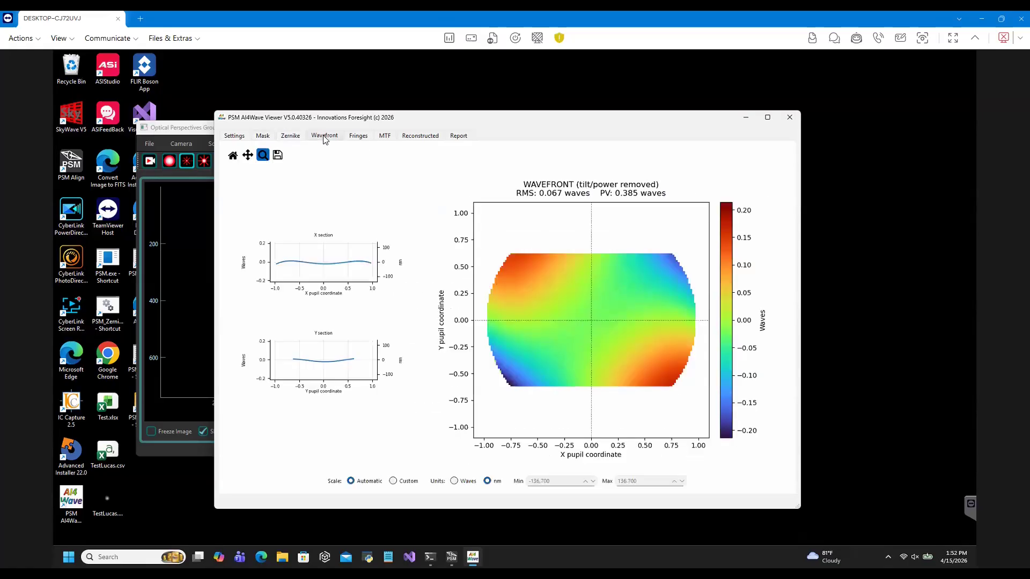
click(358, 138)
click(383, 138)
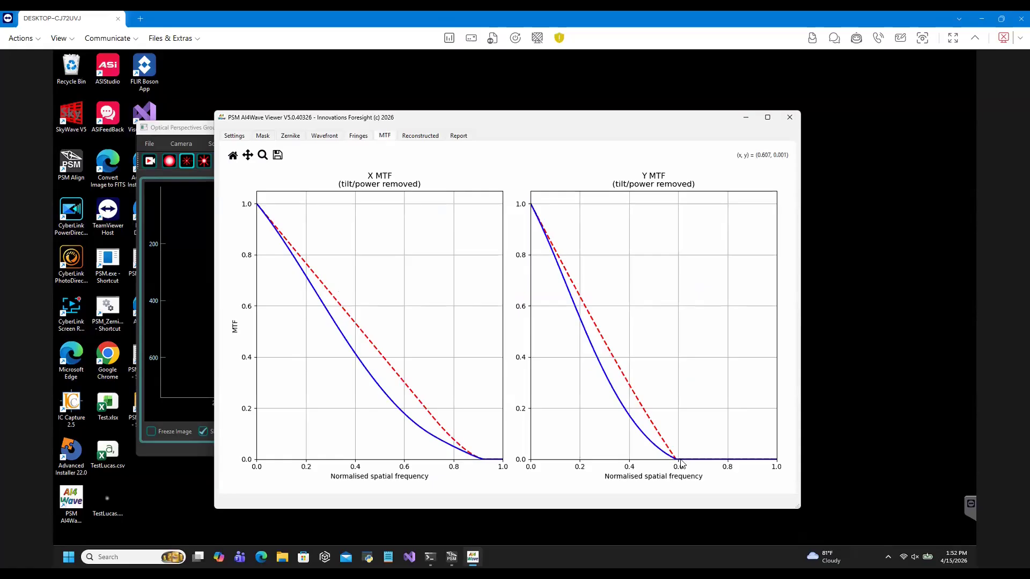
Step: Review the masked measurement's reconstructed image, MTF curves, wavefront map, Zernike coefficients, current mask and viewer settings
click(420, 136)
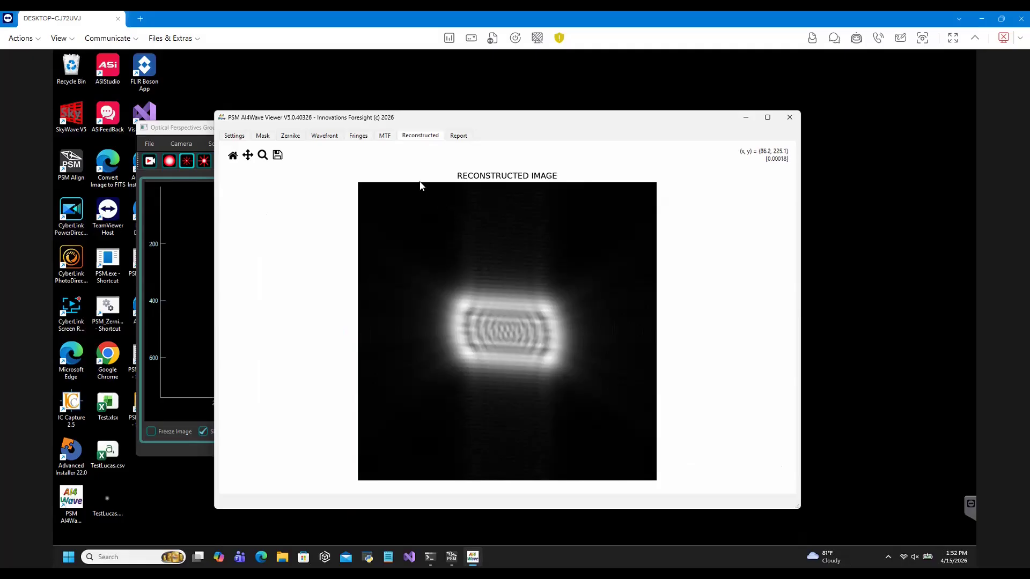
click(385, 136)
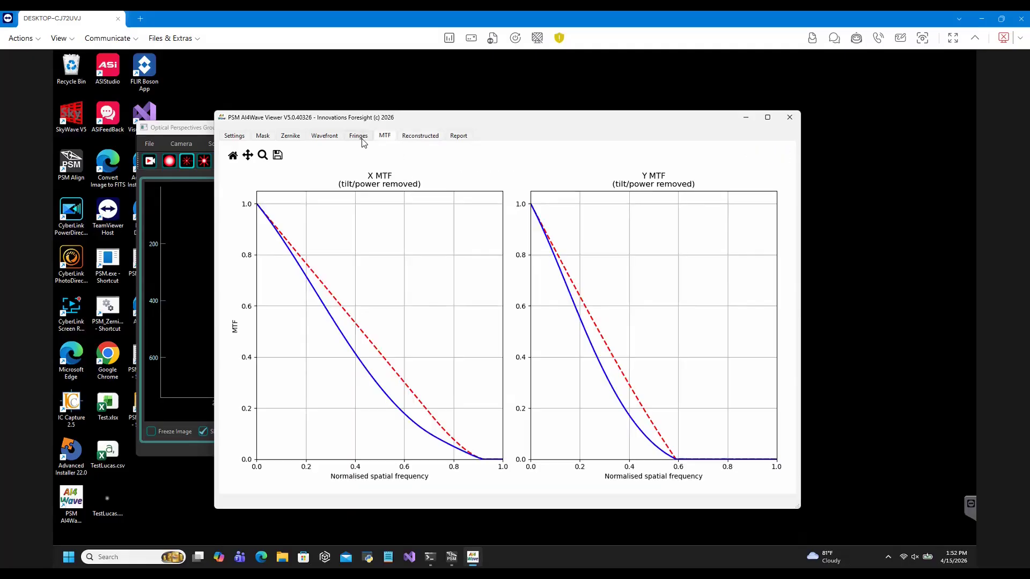
click(363, 141)
click(324, 137)
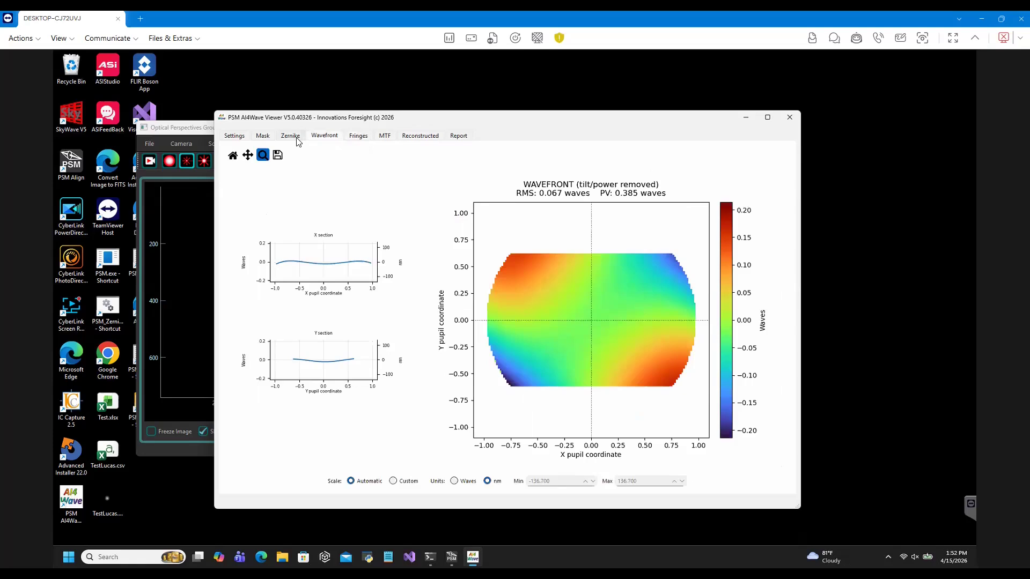
click(291, 139)
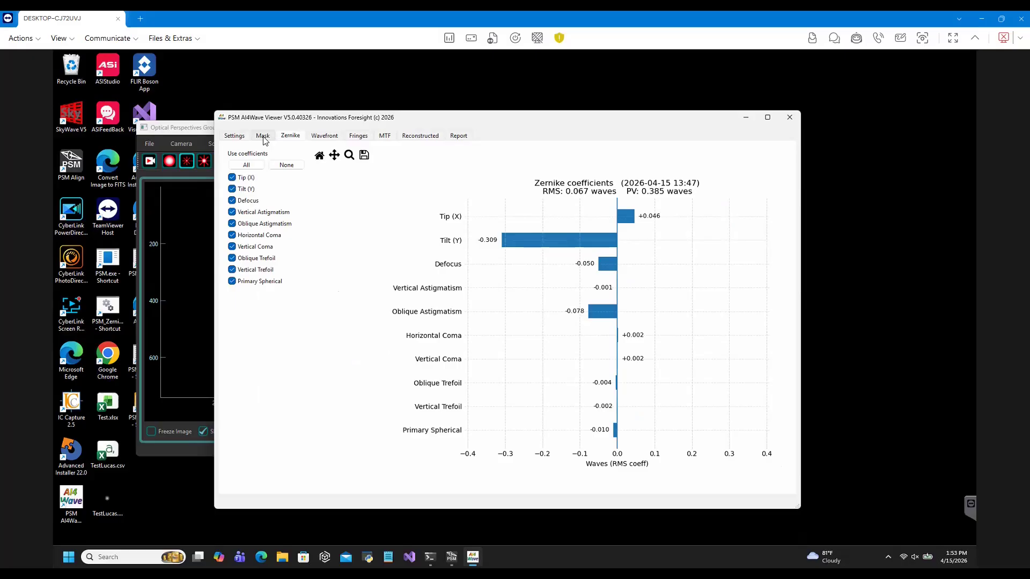
click(265, 137)
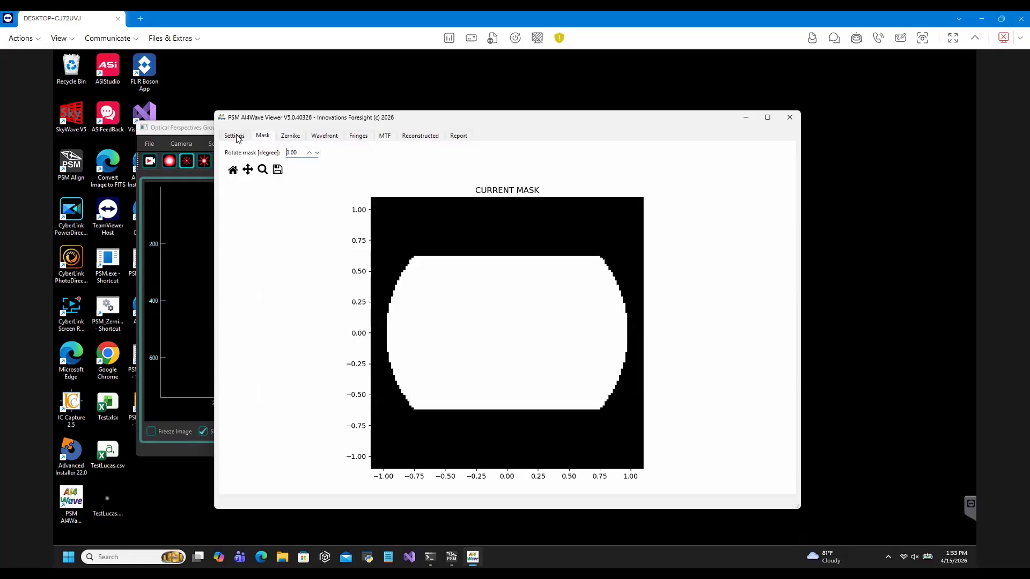
click(239, 138)
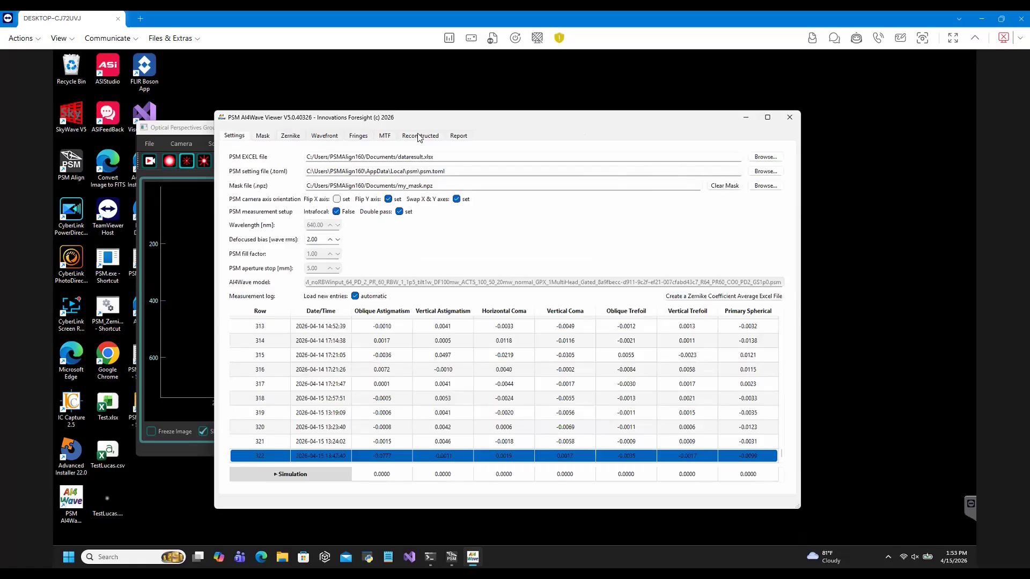
Step: Rotate the loaded mask to 90 degrees and check the resulting wavefront map and fringes
click(265, 137)
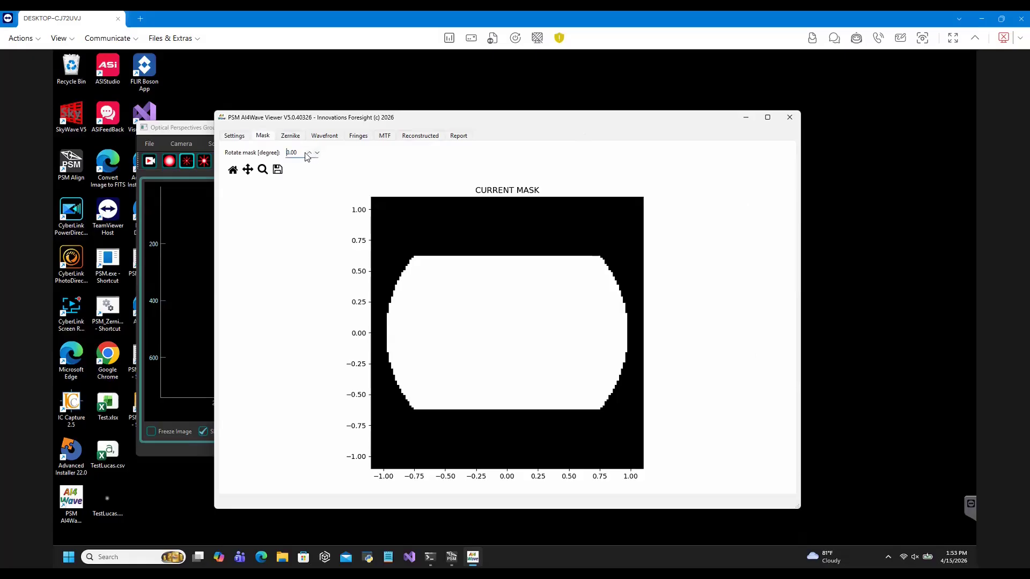
drag(300, 152, 279, 152)
text(90)
key(Return)
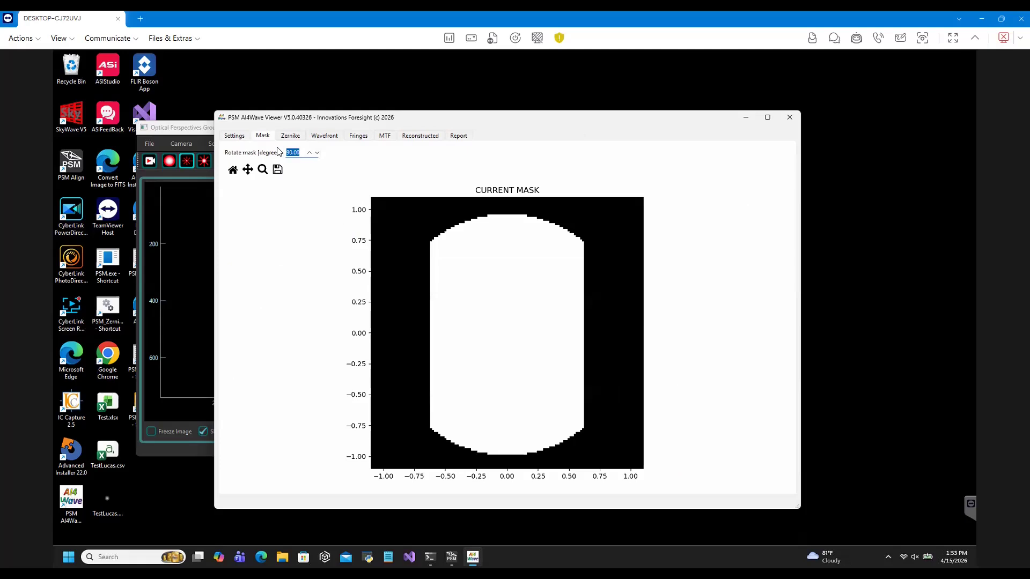
click(325, 136)
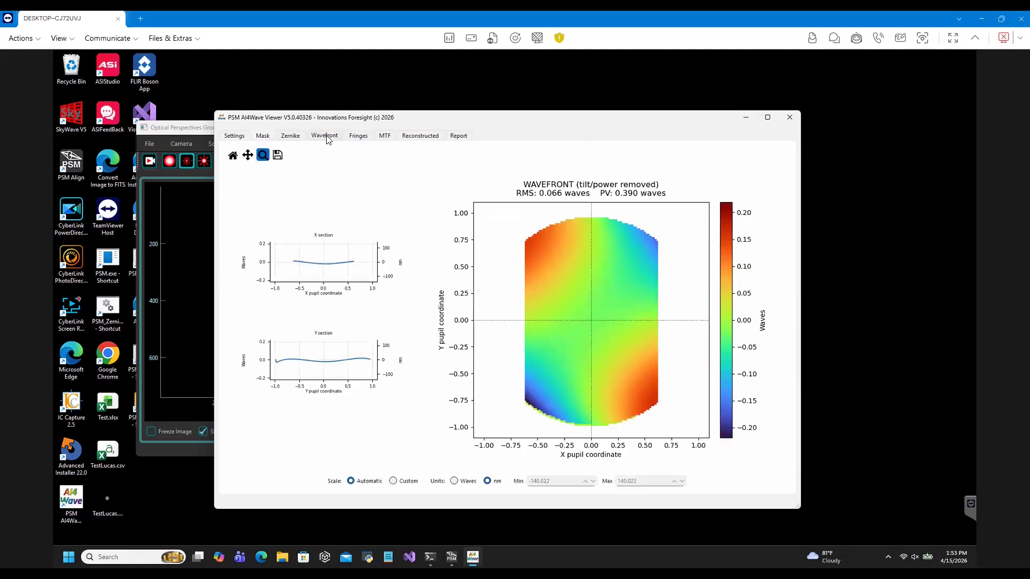
click(369, 138)
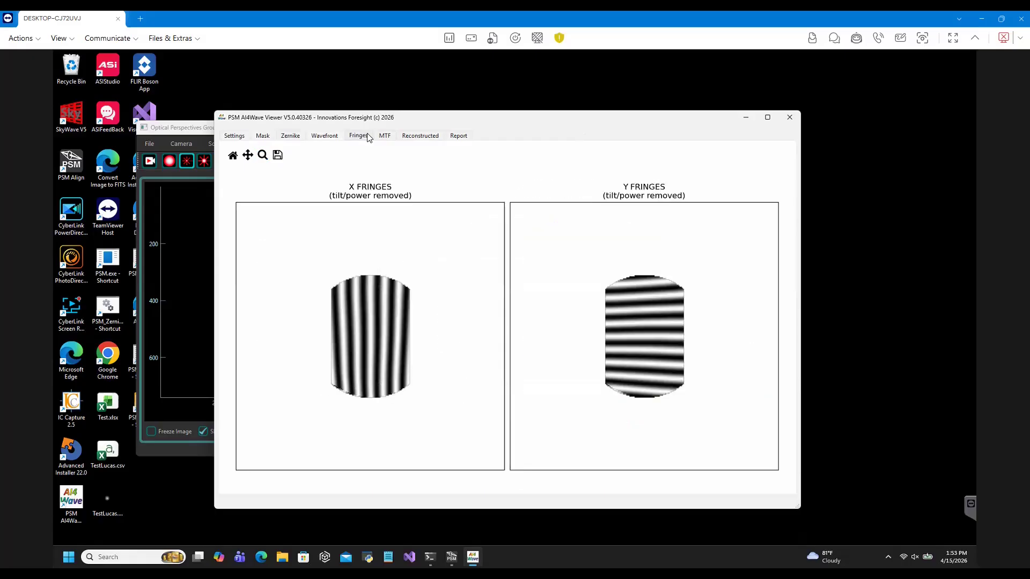
Step: Clear the mask file from the viewer settings and check the current mask and wavefront map
click(234, 137)
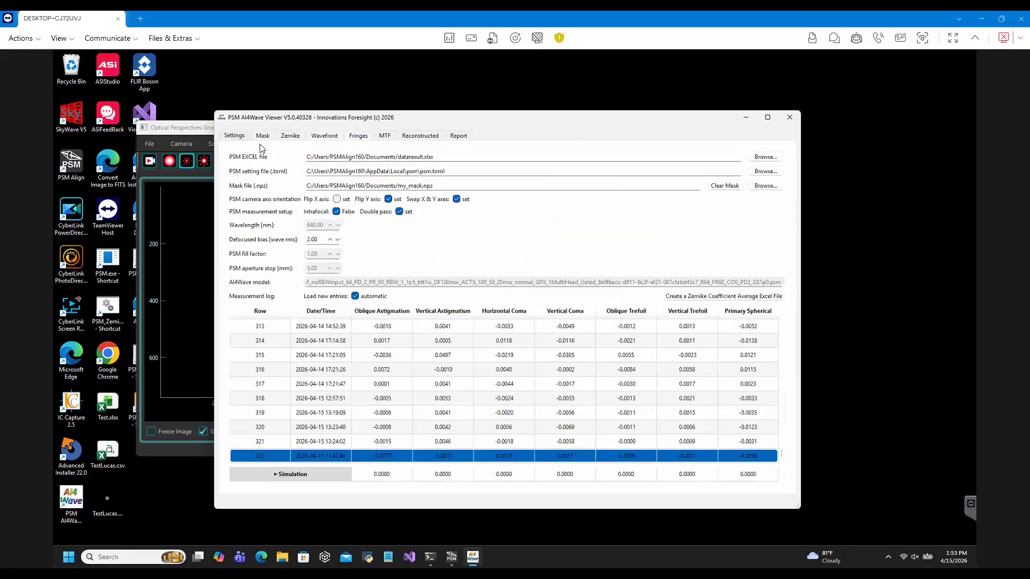
click(722, 188)
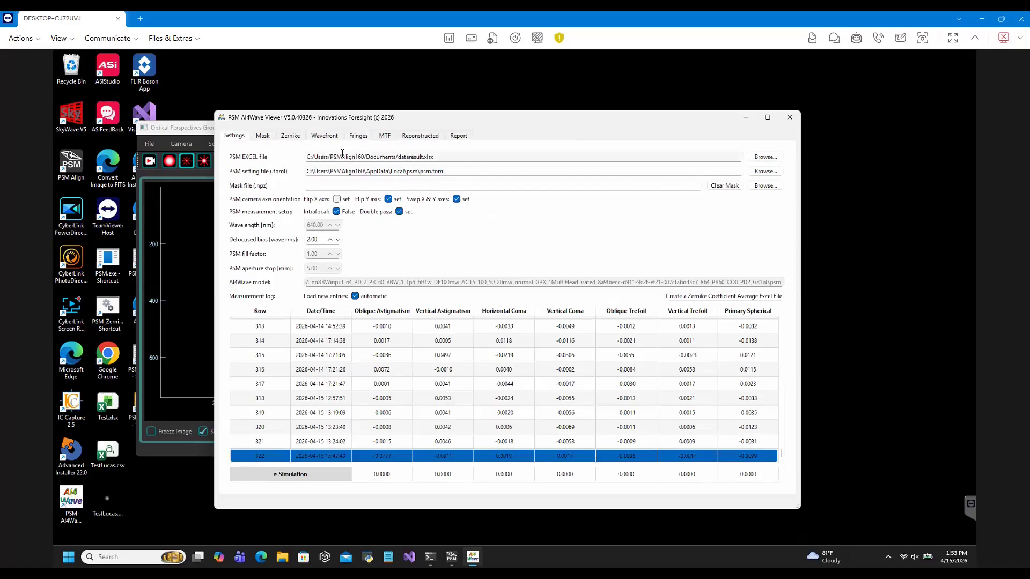
click(263, 137)
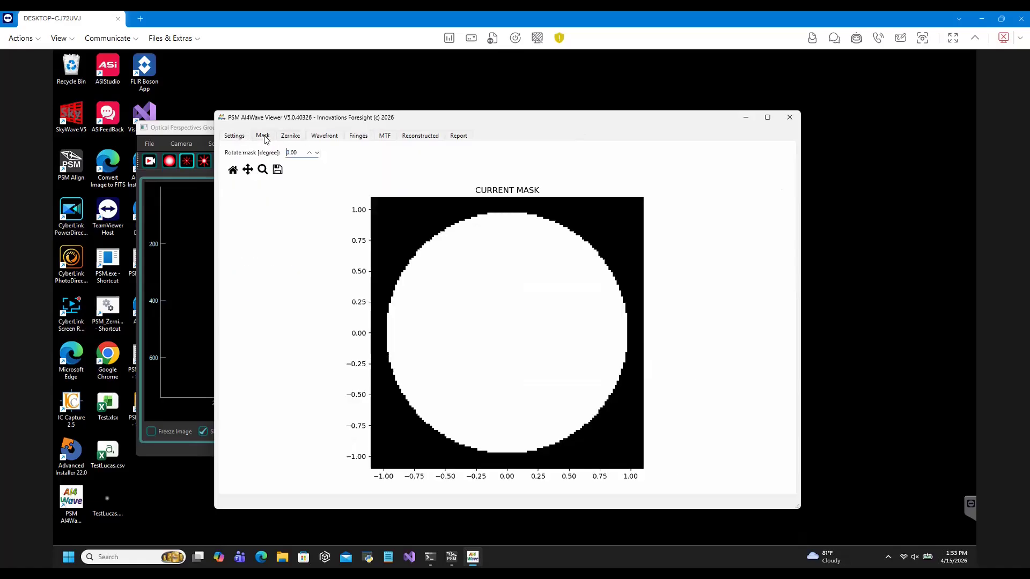
click(234, 137)
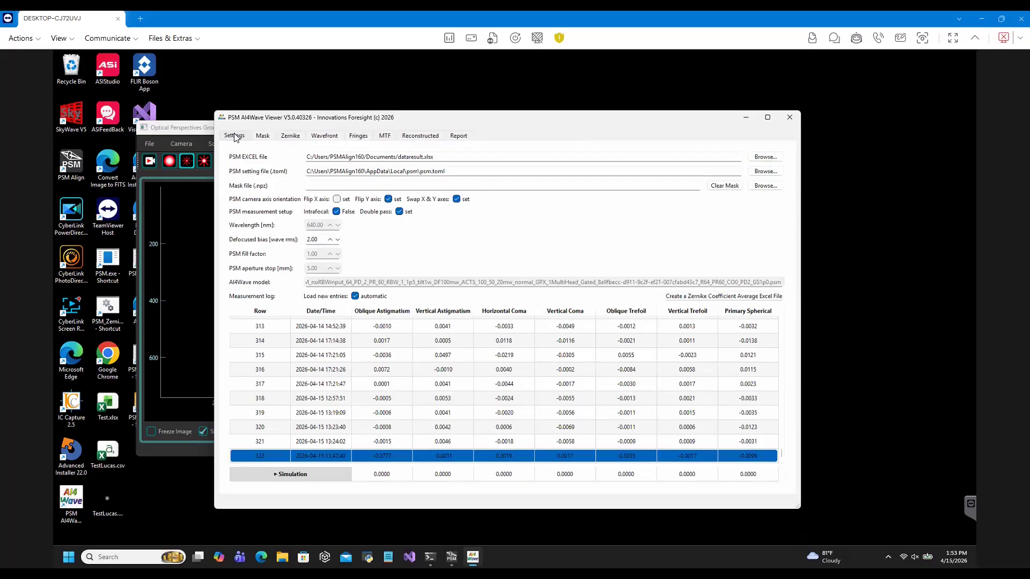
click(335, 139)
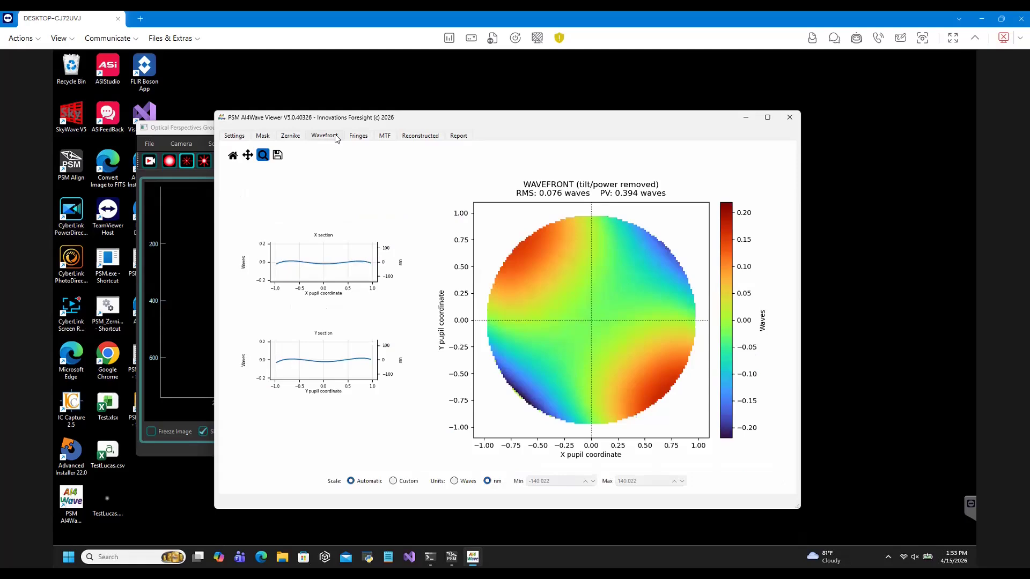
Step: Switch between PSM Align and PSM AI4Wave Viewer to compare the live Zernike results with the wavefront map and measurement settings
click(198, 133)
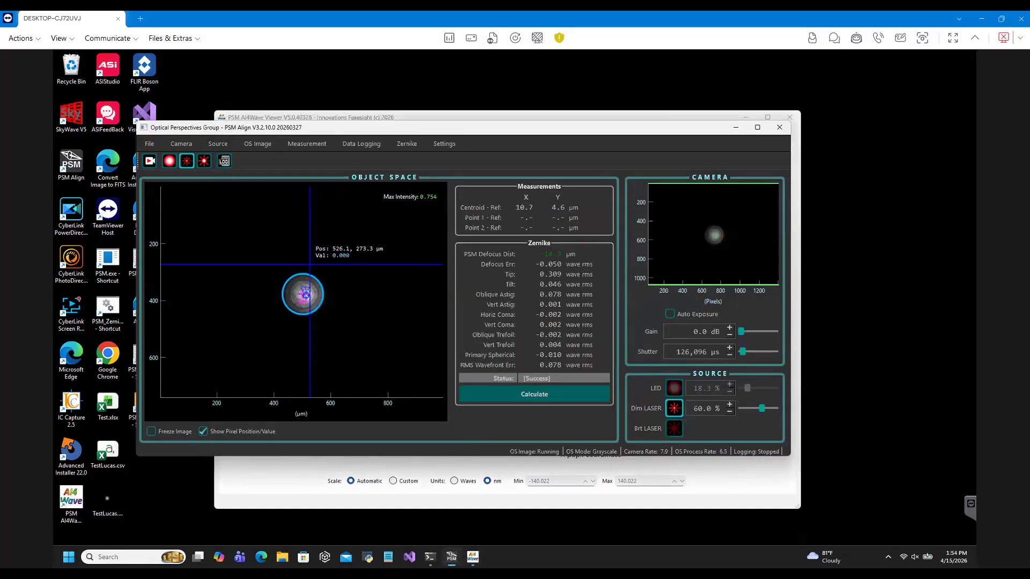
click(396, 121)
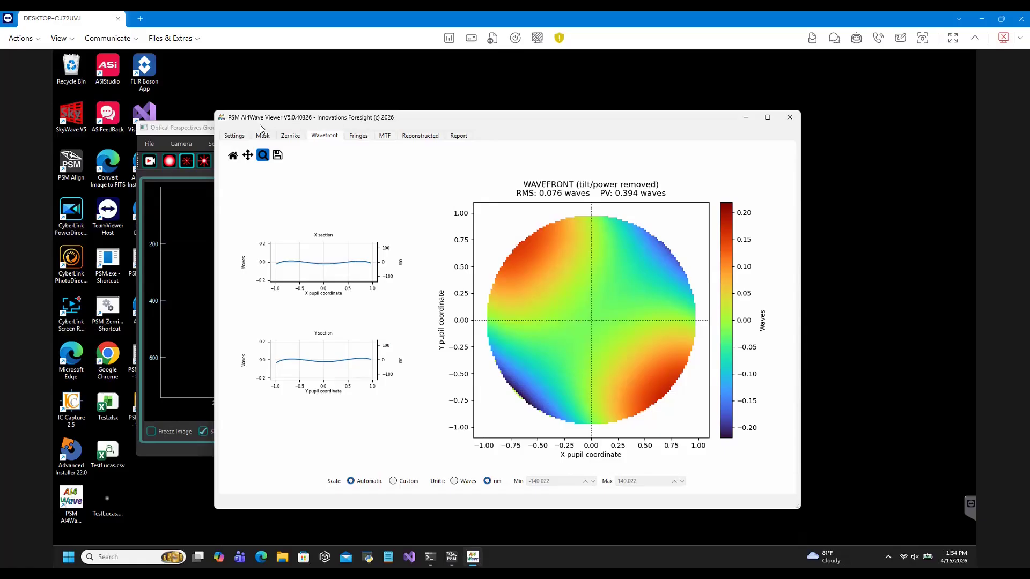
click(232, 136)
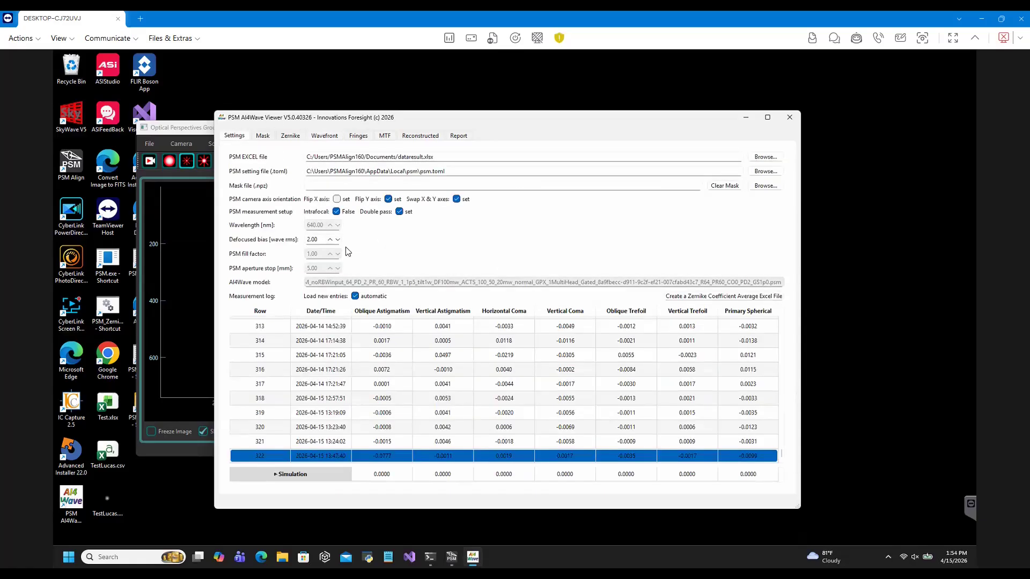
click(206, 129)
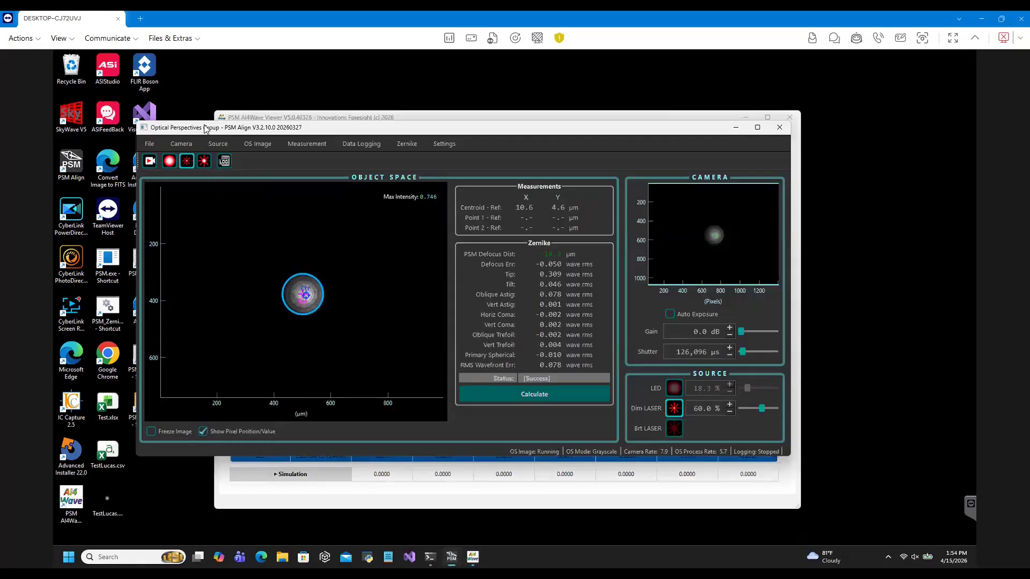
click(243, 119)
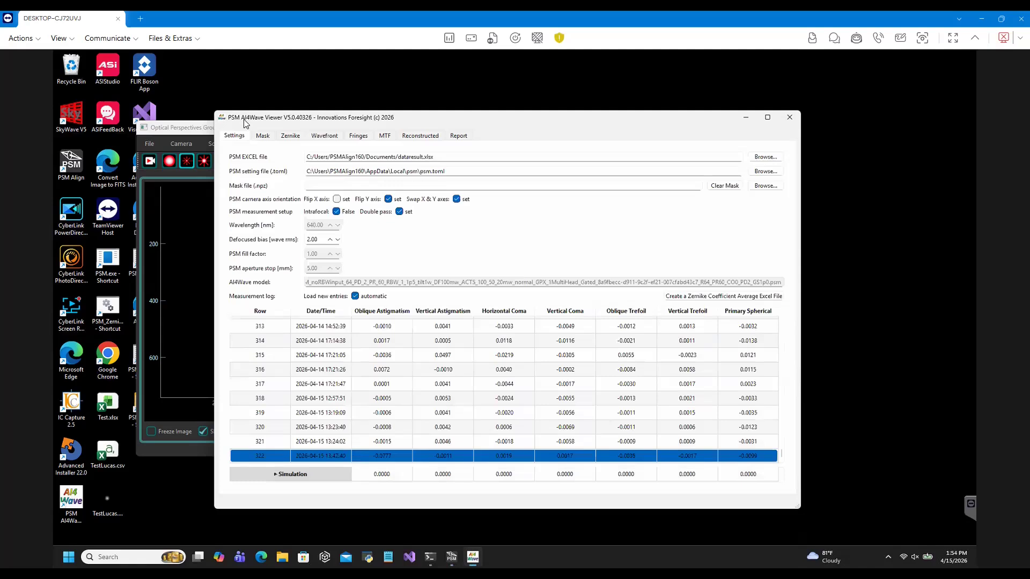